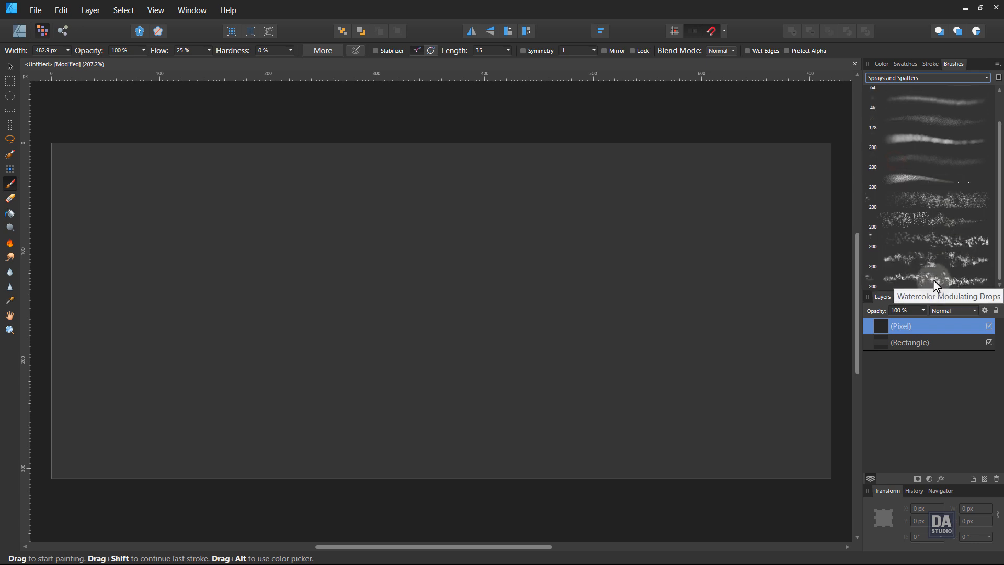
Step: Select the Sprays and Spatters brush listed directly above Watercolors Drops and set its width to 135 px
click(943, 243)
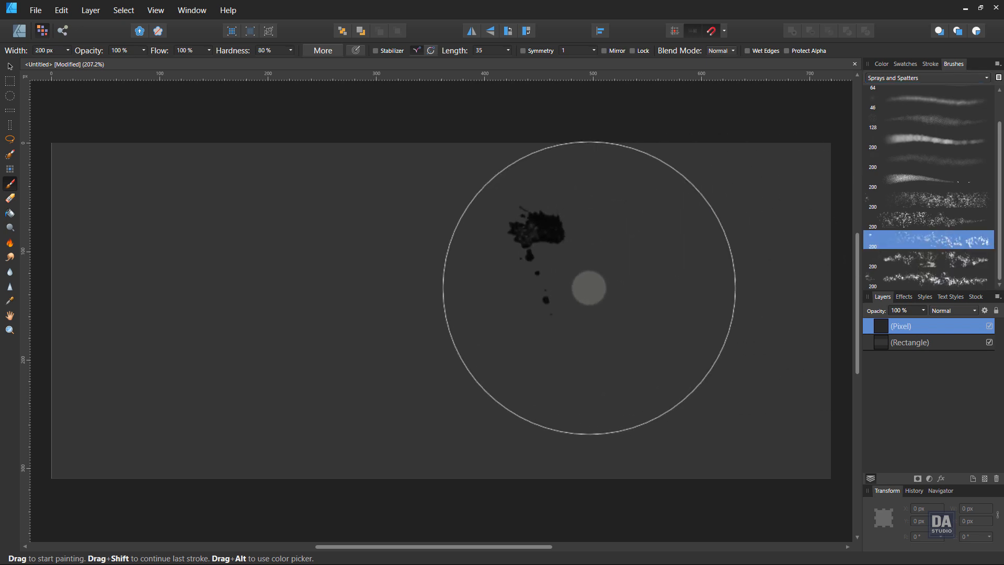
key(bracketleft)
key(bracketleft)
key(bracketleft)
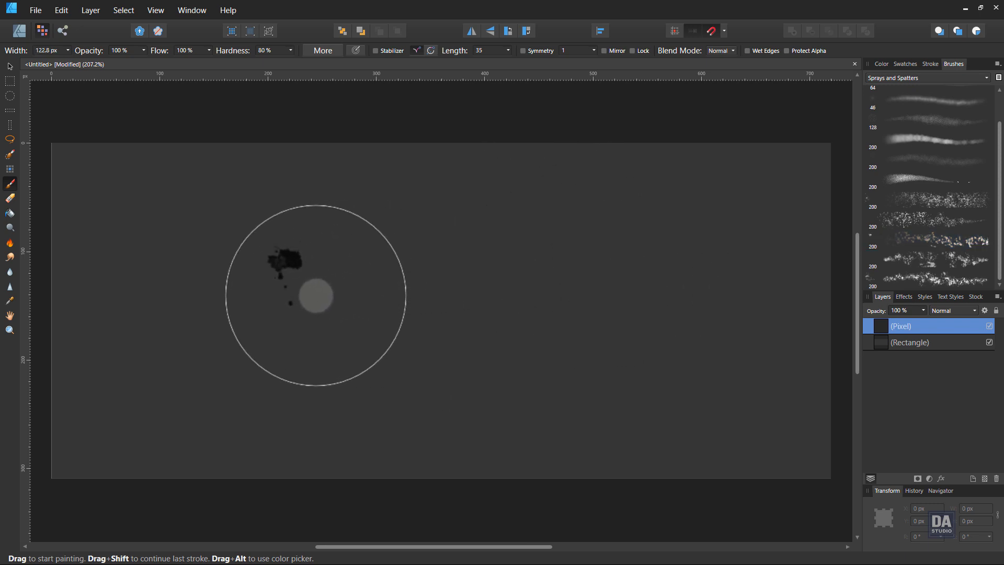
key(bracketright)
key(bracketright)
key(bracketright)
key(bracketleft)
key(bracketleft)
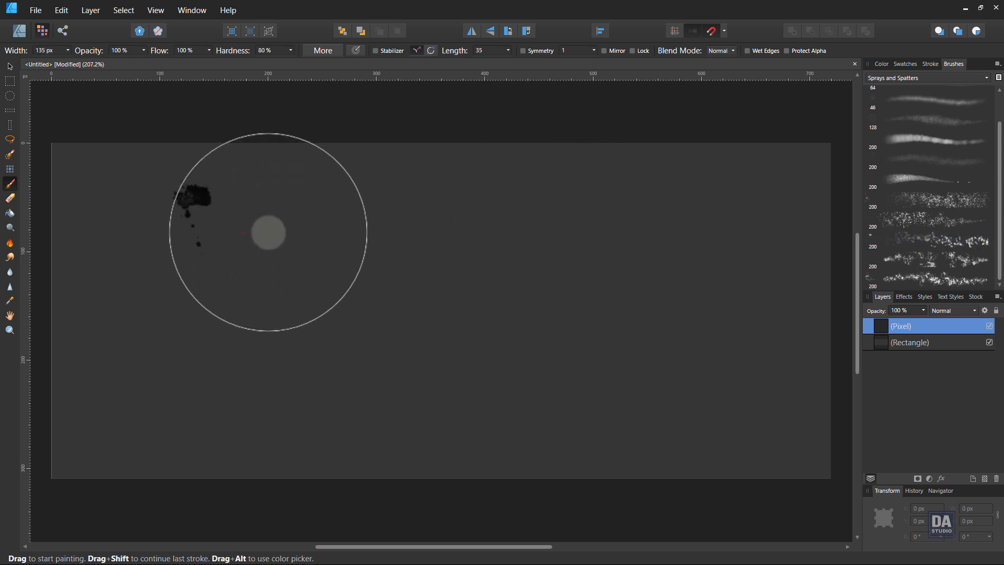
mouse_move(269, 232)
mouse_down()
mouse_move(322, 311)
mouse_move(431, 404)
mouse_up()
key(ctrl+z)
click(380, 366)
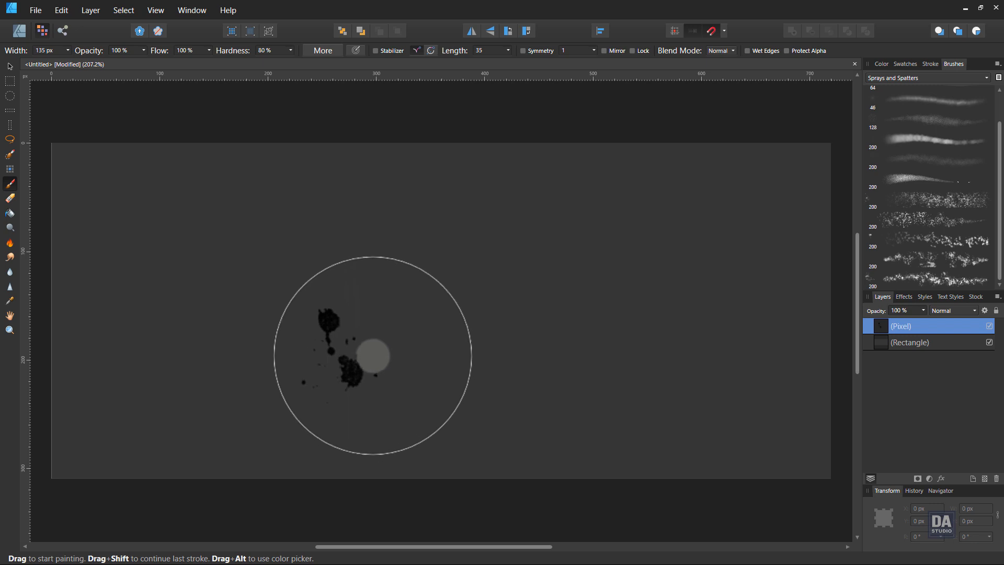
Step: Reduce the brush width to 70.5 px and set the brush colour to white
key(bracketleft)
key(bracketleft)
key(bracketleft)
key(bracketleft)
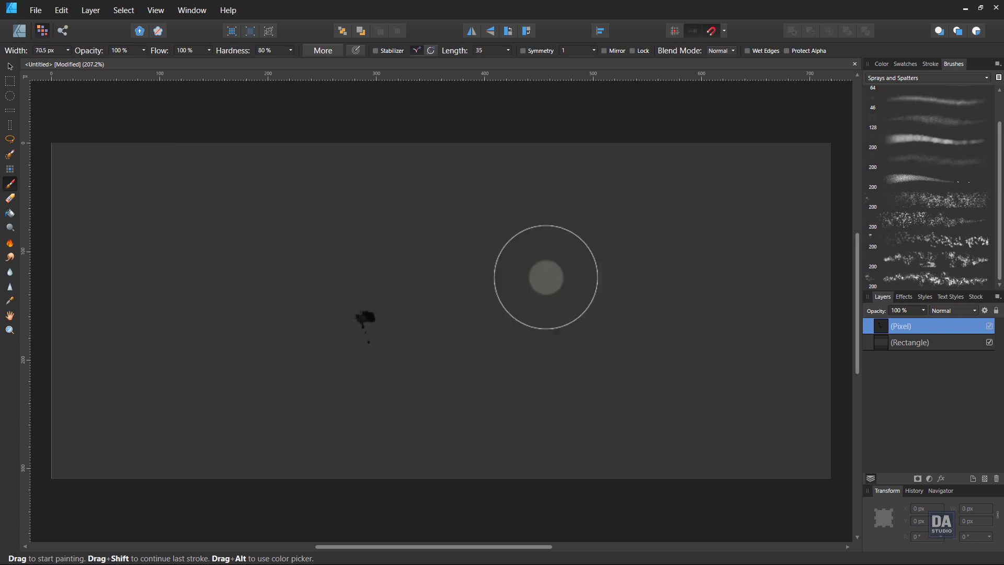
key(ctrl+z)
click(882, 63)
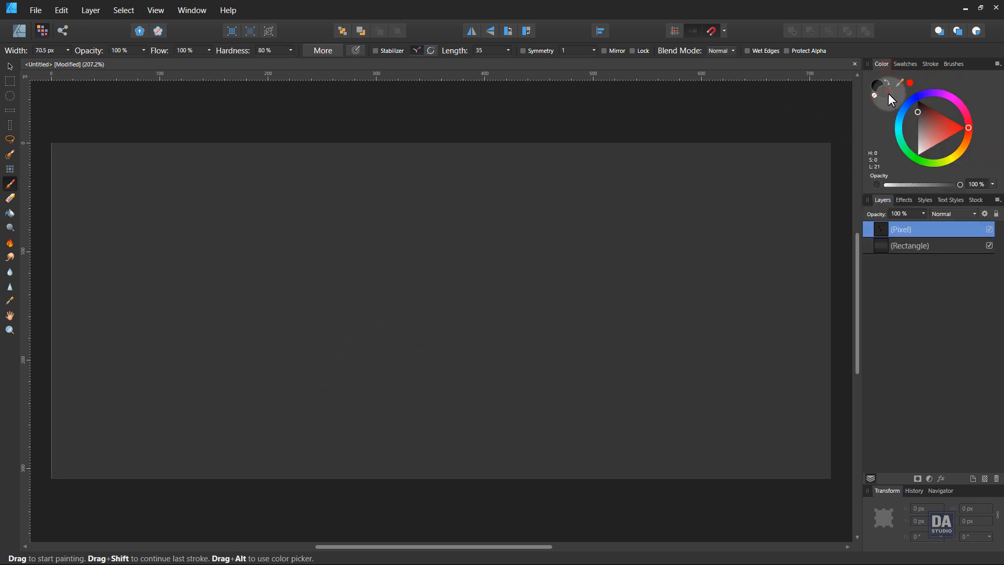
drag(920, 149, 905, 164)
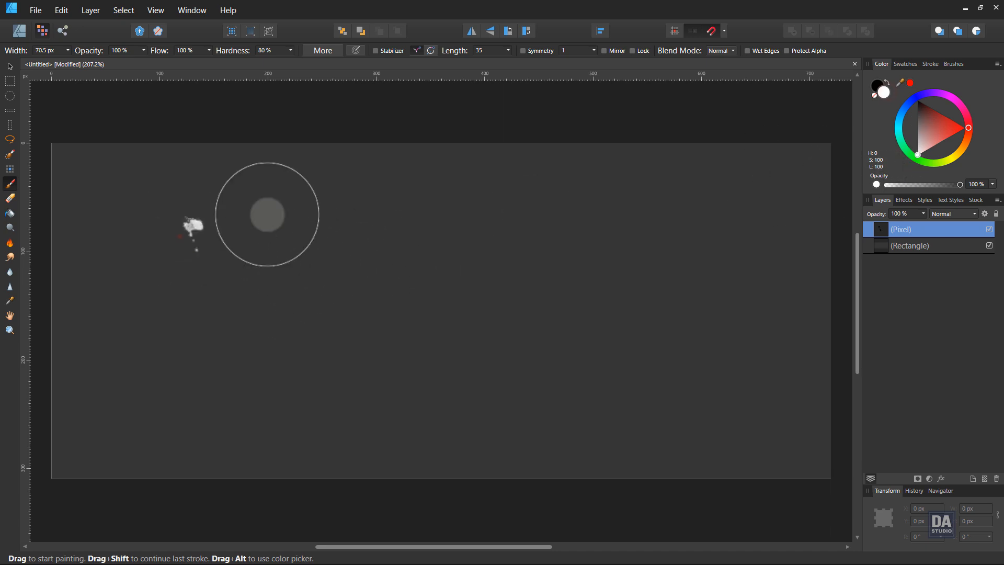
mouse_move(267, 214)
mouse_down()
mouse_move(244, 308)
mouse_move(304, 400)
mouse_move(345, 367)
mouse_up()
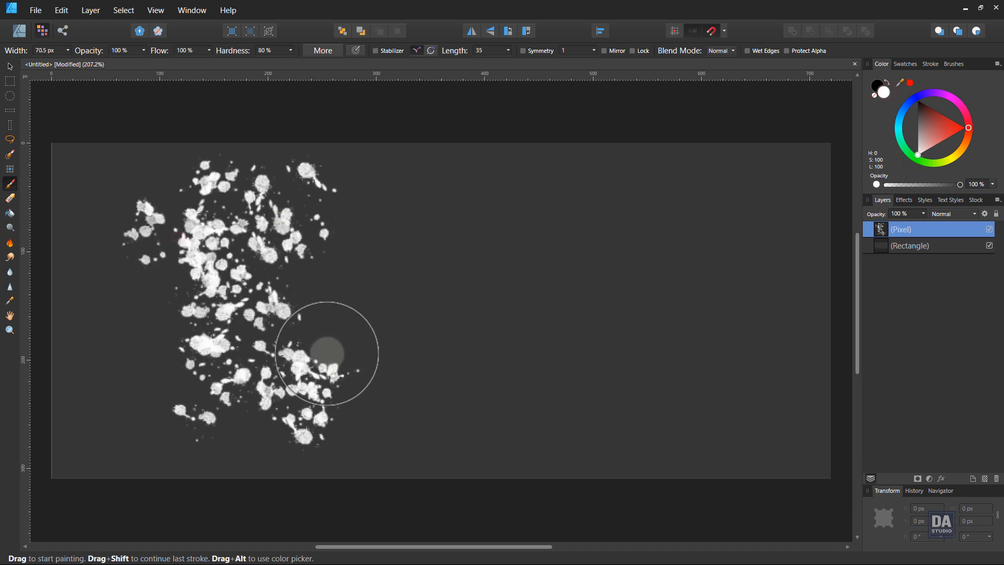
key(ctrl+z)
mouse_move(172, 256)
mouse_down()
mouse_move(139, 224)
mouse_move(256, 374)
mouse_move(247, 248)
mouse_move(275, 327)
mouse_up()
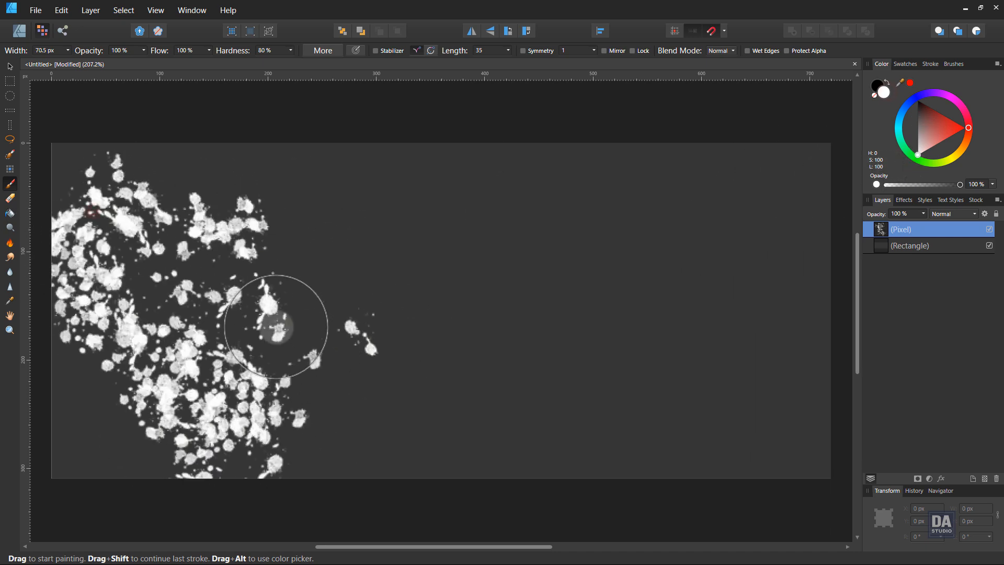
key(ctrl+z)
Step: Paint white splatters across the whole canvas and lower the pixel layer's opacity to 6%
mouse_move(99, 222)
mouse_down()
mouse_move(200, 229)
mouse_move(260, 408)
mouse_move(262, 330)
mouse_move(473, 224)
mouse_move(552, 449)
mouse_move(645, 246)
mouse_move(706, 386)
mouse_move(712, 314)
mouse_move(778, 431)
mouse_move(448, 242)
mouse_move(408, 287)
mouse_move(511, 175)
mouse_move(705, 274)
mouse_move(497, 431)
mouse_move(83, 428)
mouse_move(61, 389)
mouse_move(163, 150)
mouse_move(495, 179)
mouse_move(795, 253)
mouse_move(794, 431)
mouse_move(825, 408)
mouse_move(815, 253)
mouse_move(842, 400)
mouse_up()
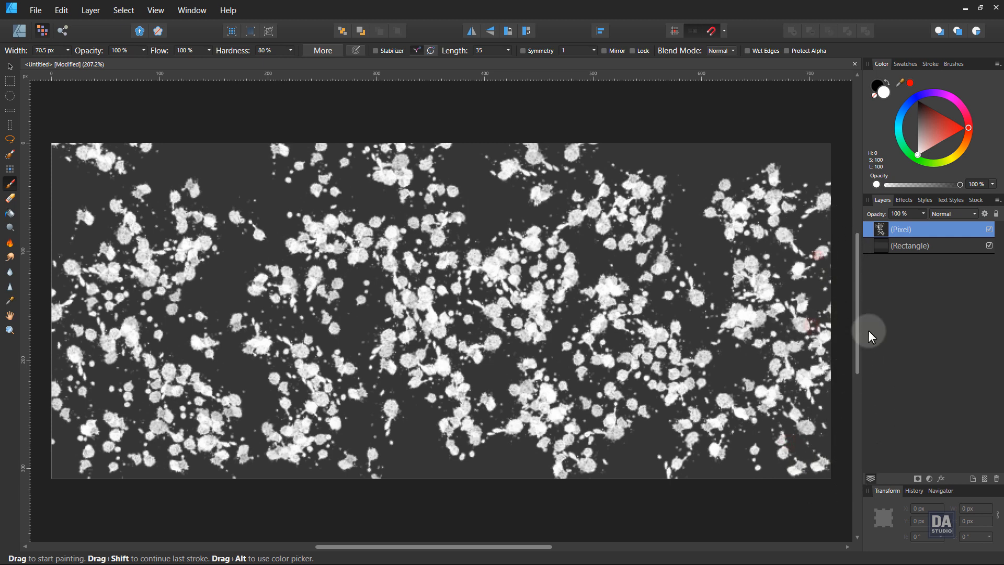
drag(924, 222, 859, 231)
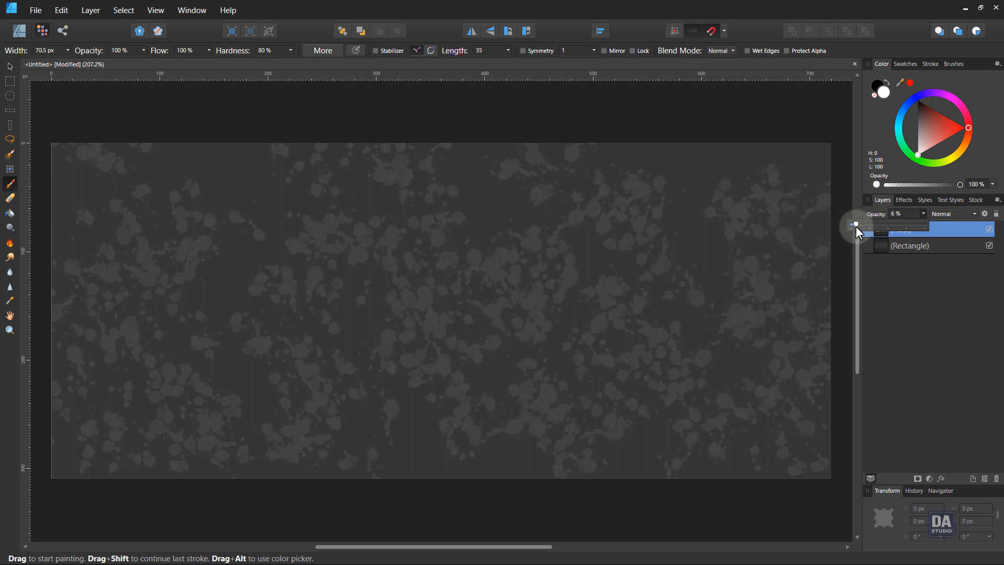
drag(855, 226, 855, 225)
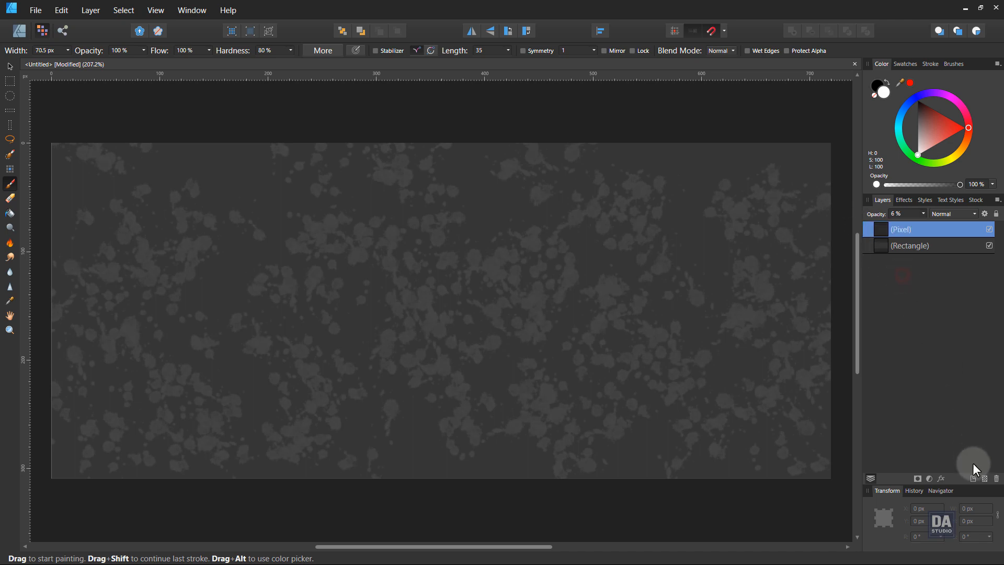
Step: On a new pixel layer, paint white splatters at 32% flow across the canvas middle, and set the layer's opacity to 75%
click(984, 479)
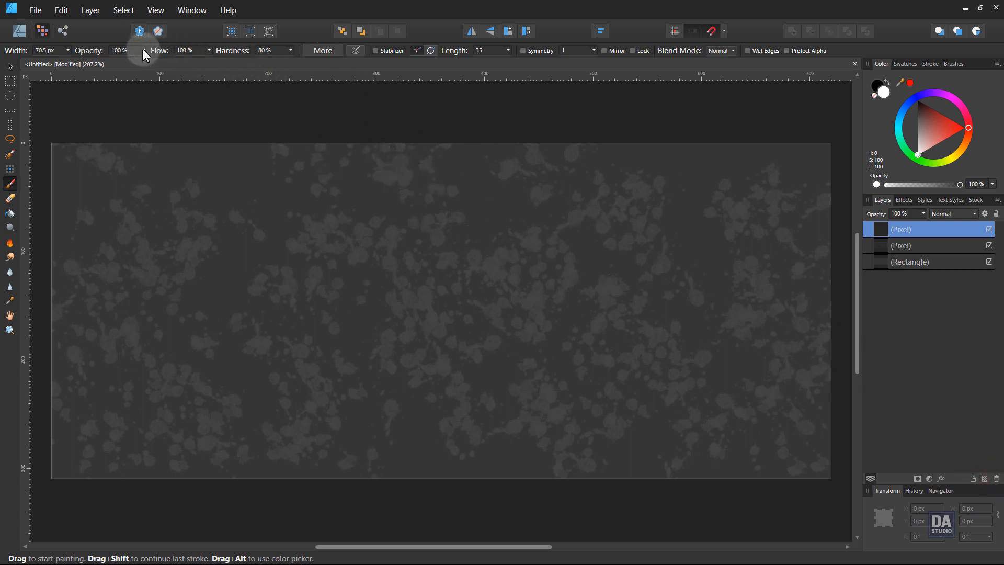
click(204, 52)
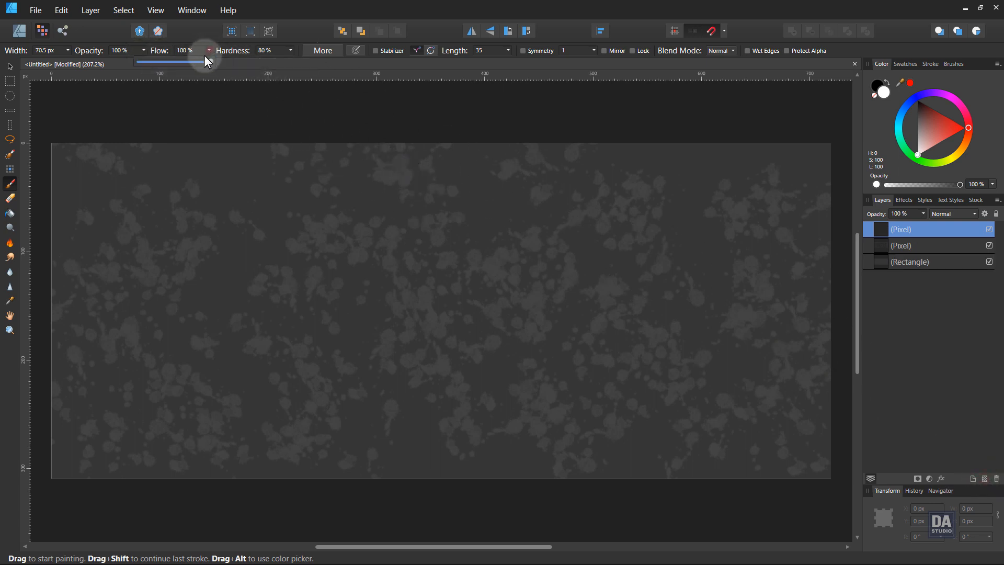
mouse_move(225, 251)
mouse_down()
mouse_move(372, 292)
mouse_move(376, 381)
mouse_move(343, 233)
mouse_move(460, 382)
mouse_up()
mouse_move(545, 374)
mouse_down()
mouse_move(534, 306)
mouse_move(689, 349)
mouse_move(575, 240)
mouse_move(698, 301)
mouse_move(753, 372)
mouse_move(685, 390)
mouse_move(348, 399)
mouse_move(207, 364)
mouse_move(167, 370)
mouse_move(179, 415)
mouse_move(119, 247)
mouse_move(195, 312)
mouse_move(360, 247)
mouse_move(374, 226)
mouse_move(459, 306)
mouse_move(475, 372)
mouse_move(487, 323)
mouse_move(579, 295)
mouse_up()
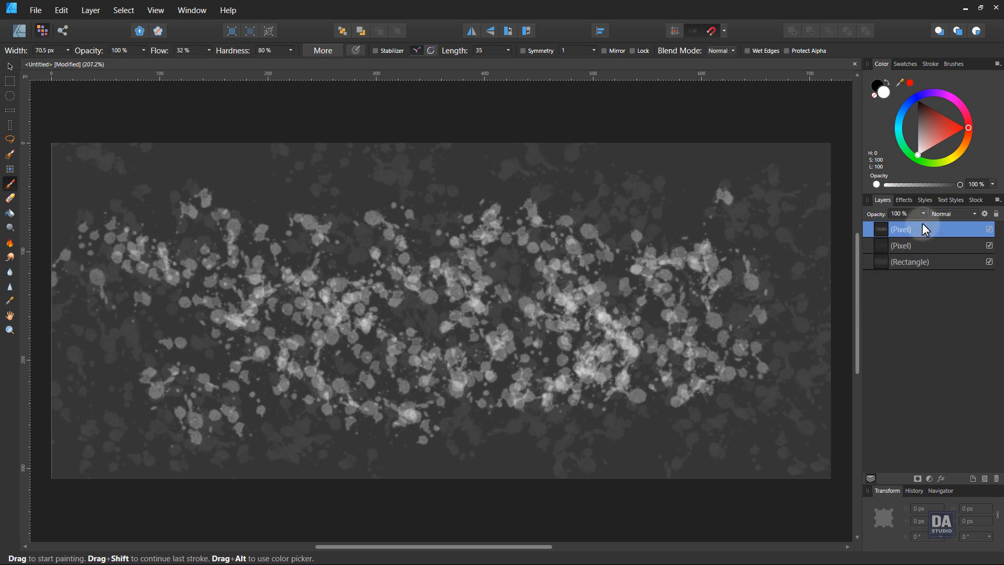
drag(923, 213, 899, 225)
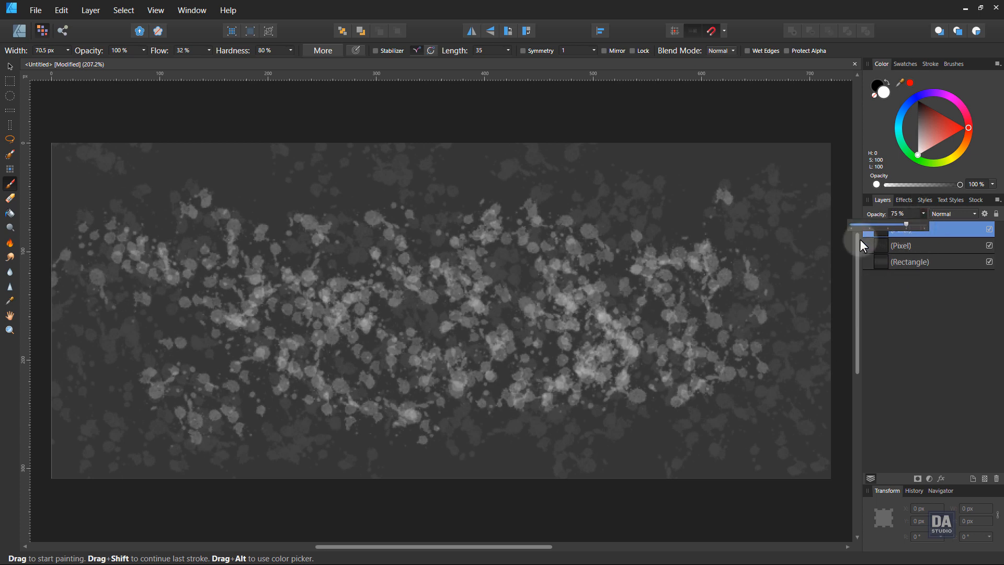
Step: Deselect the layer and make a full-width rectangular marquee selection about 720 × 109 px across the middle of the canvas
click(6, 70)
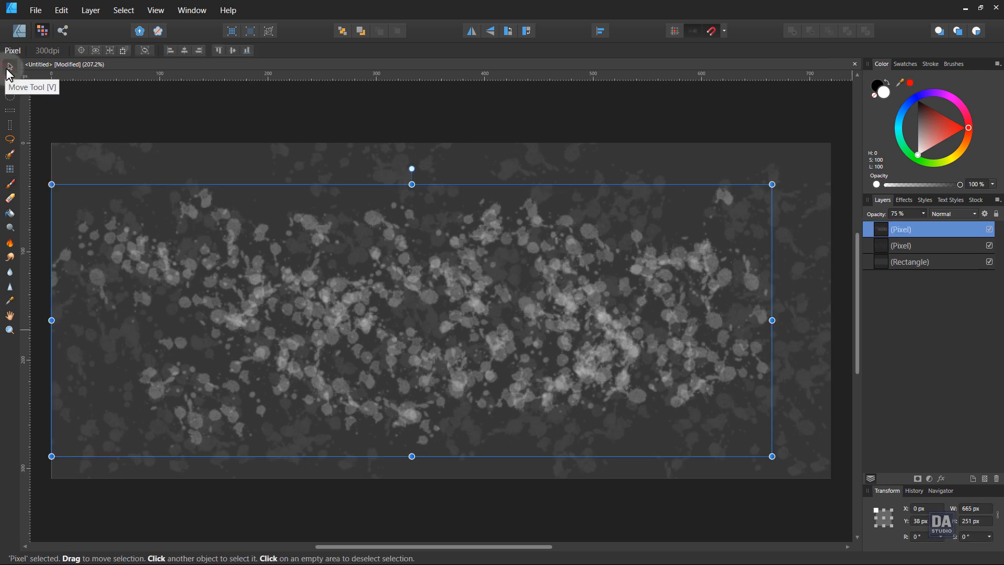
click(72, 99)
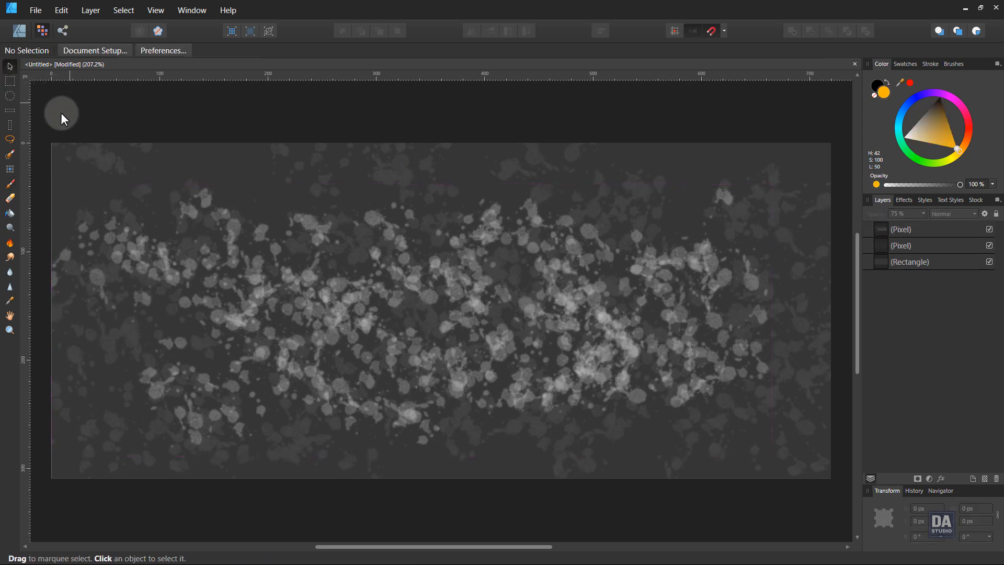
click(10, 81)
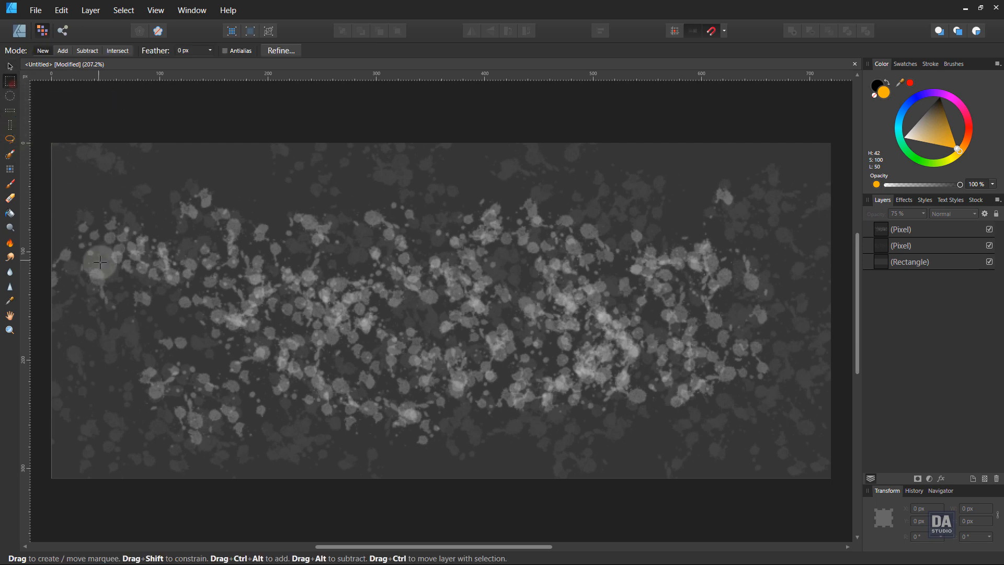
drag(51, 245, 828, 363)
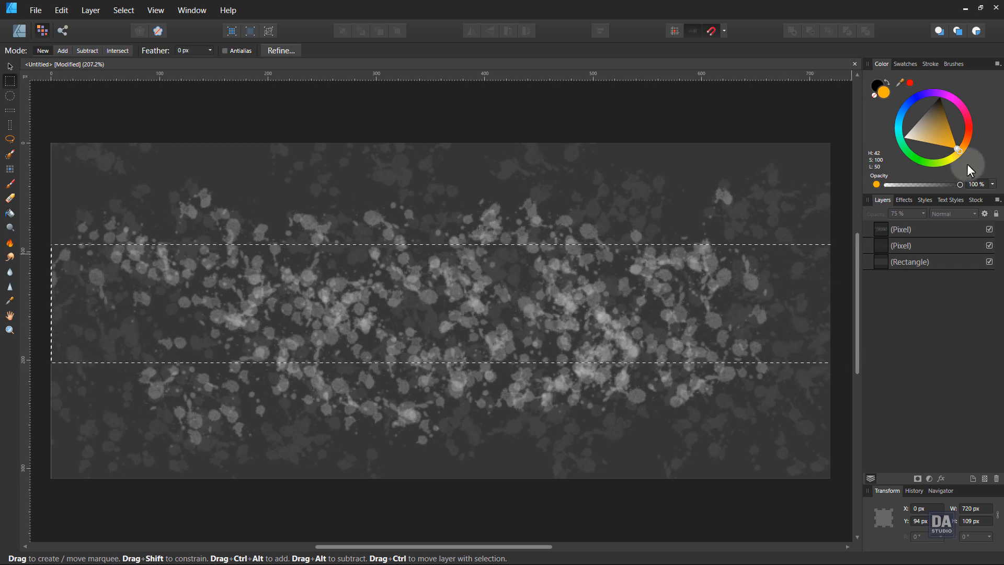
Step: Fill the marquee selection on a new pixel layer with orange (H 35, S 100, L 50)
drag(961, 150, 965, 150)
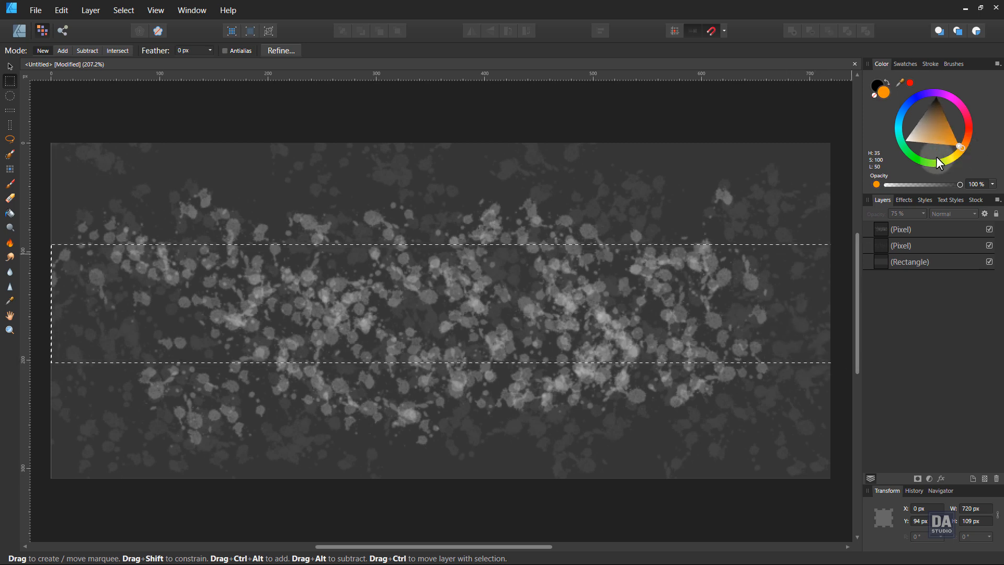
click(10, 213)
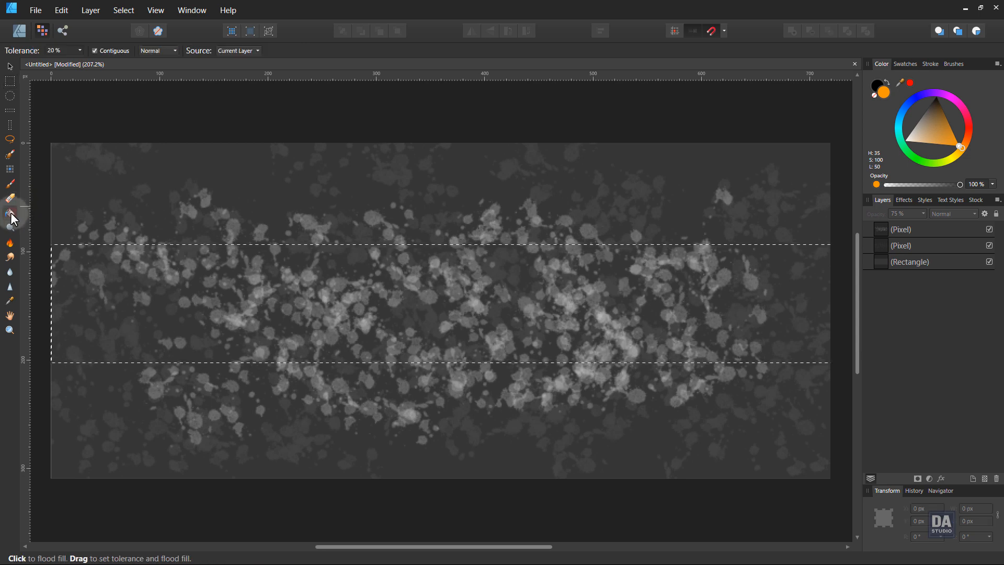
click(984, 478)
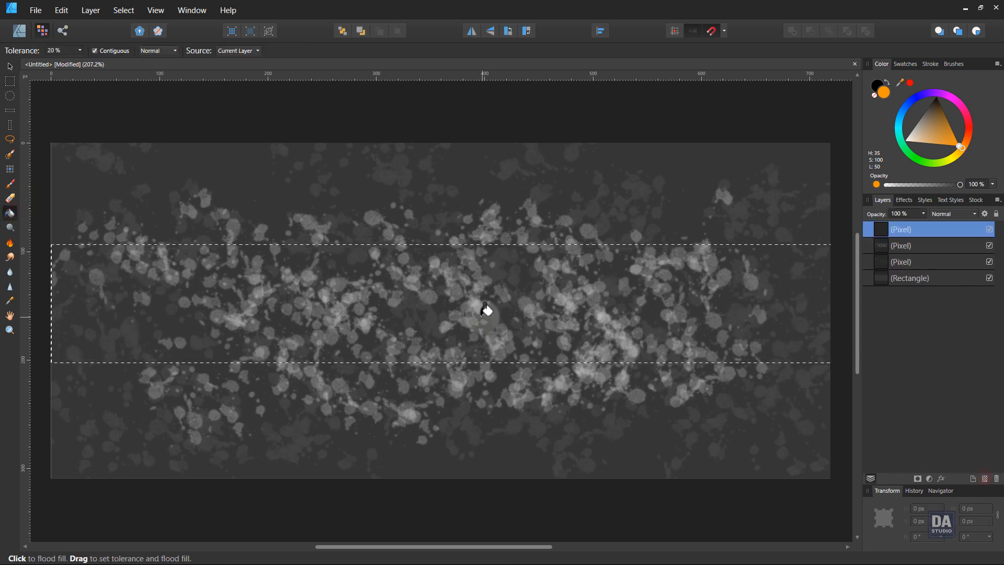
click(482, 309)
Step: Align the orange band to the vertical centre of the canvas and deselect it
click(9, 67)
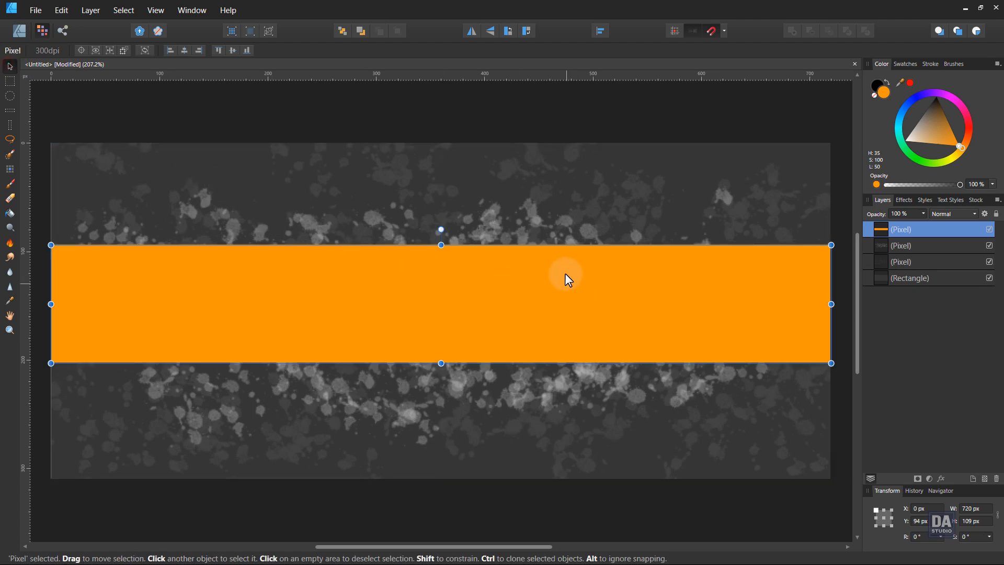
click(601, 32)
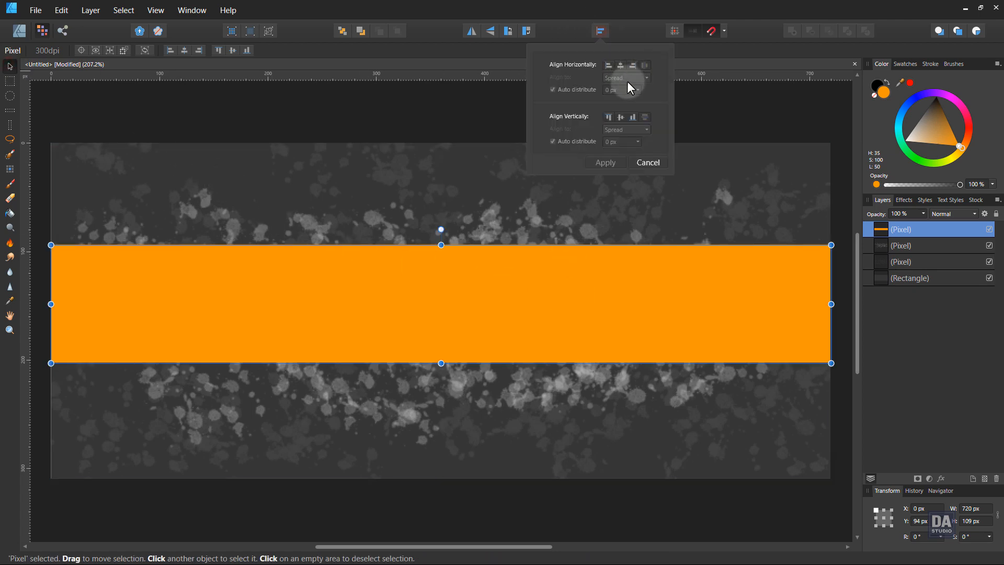
click(621, 117)
click(618, 160)
click(649, 127)
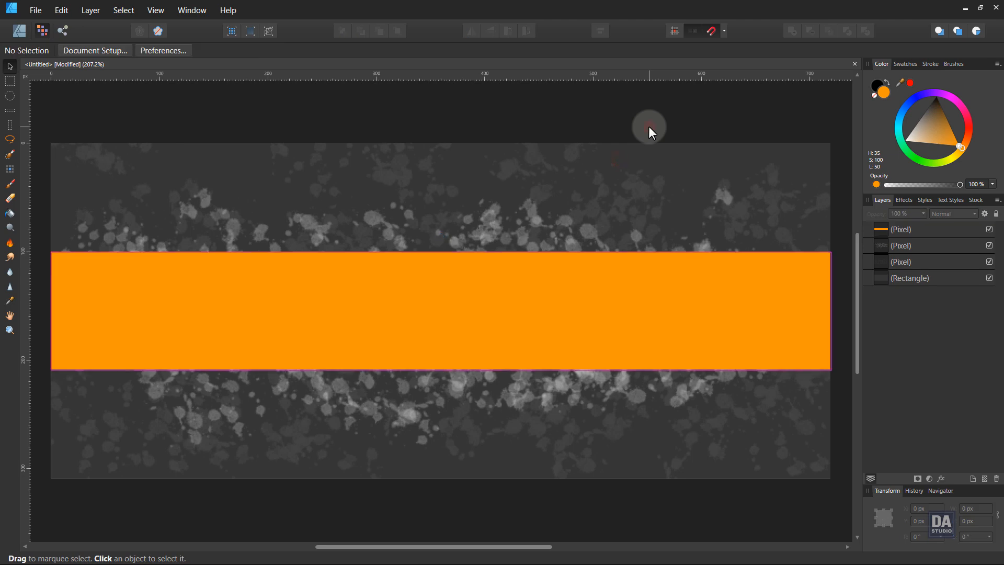
Step: Add a new pixel layer above the orange band and set the Paint Brush colour to dark grey (H 35, S 2, L 17)
click(985, 479)
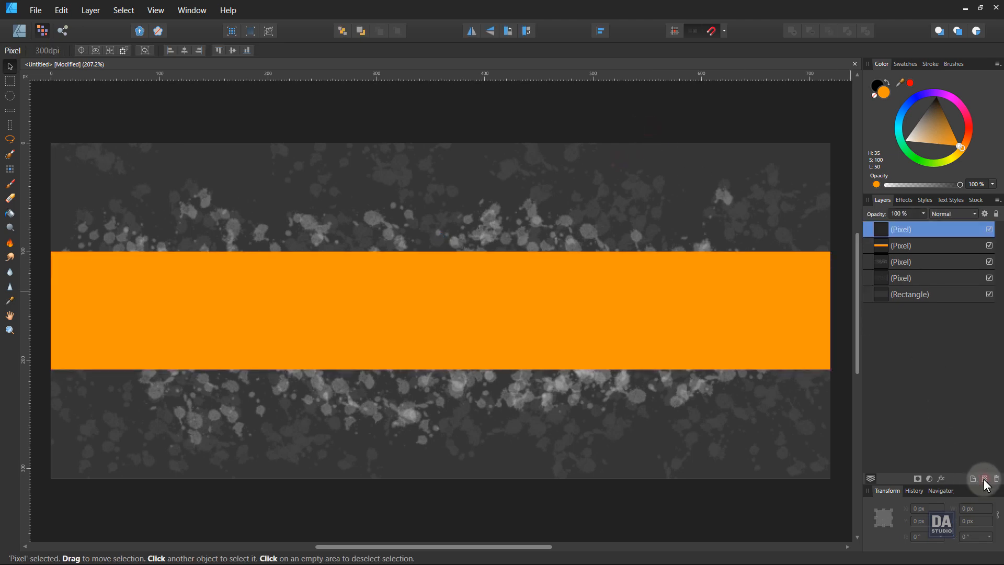
click(10, 184)
mouse_move(907, 132)
mouse_down()
mouse_move(914, 137)
mouse_move(924, 114)
mouse_up()
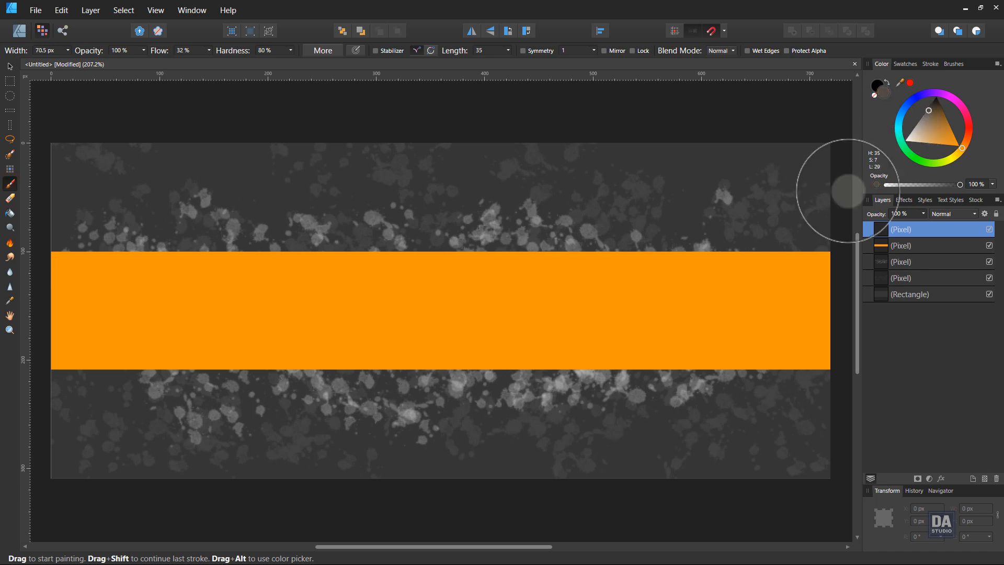
drag(236, 282, 234, 380)
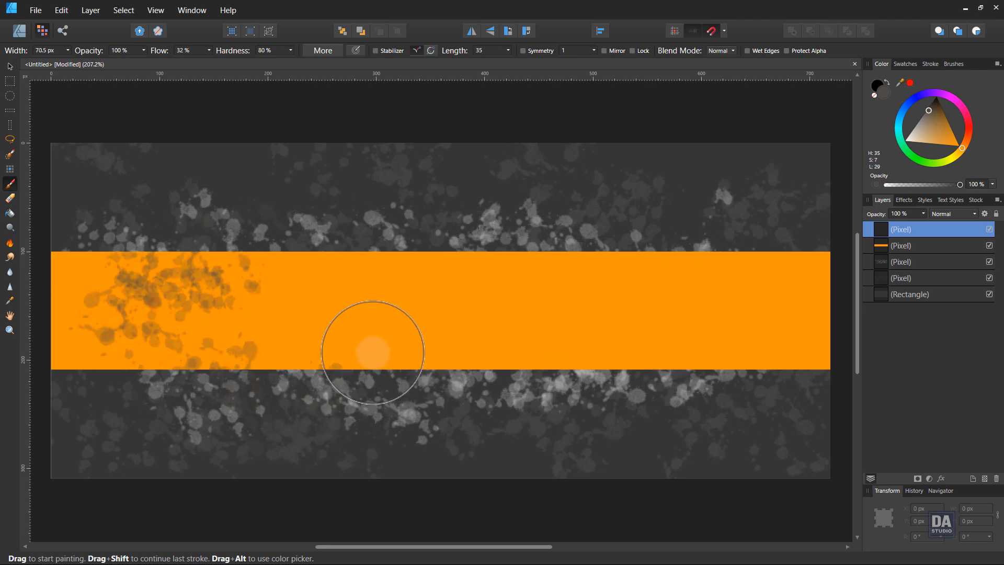
key(ctrl+z)
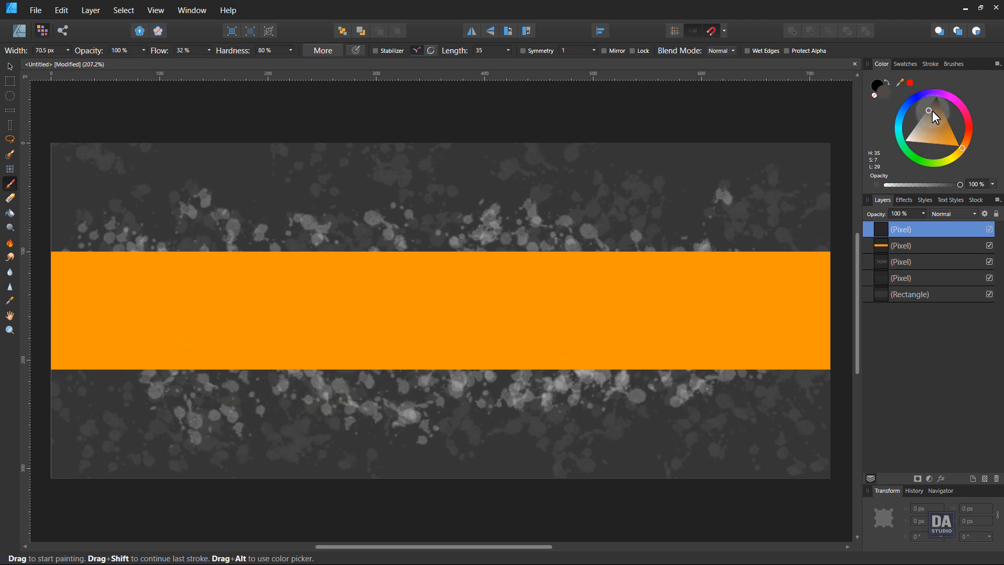
click(930, 104)
mouse_move(164, 269)
mouse_down()
mouse_move(166, 327)
mouse_move(245, 350)
mouse_move(296, 306)
mouse_move(416, 387)
mouse_move(589, 306)
mouse_move(568, 330)
mouse_move(568, 274)
mouse_move(668, 364)
mouse_move(734, 294)
mouse_move(740, 369)
mouse_move(799, 401)
mouse_move(676, 288)
mouse_move(685, 240)
mouse_up()
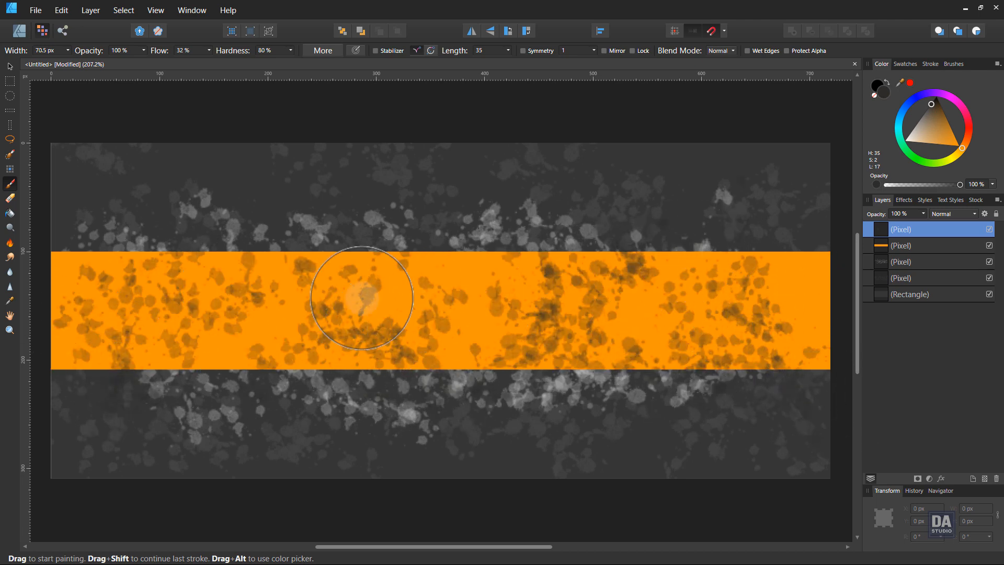
mouse_move(297, 288)
mouse_down()
mouse_move(109, 257)
mouse_move(163, 371)
mouse_move(247, 377)
mouse_move(266, 356)
mouse_move(361, 380)
mouse_move(450, 381)
mouse_up()
key(ctrl+z)
key(ctrl+z)
key(ctrl+z)
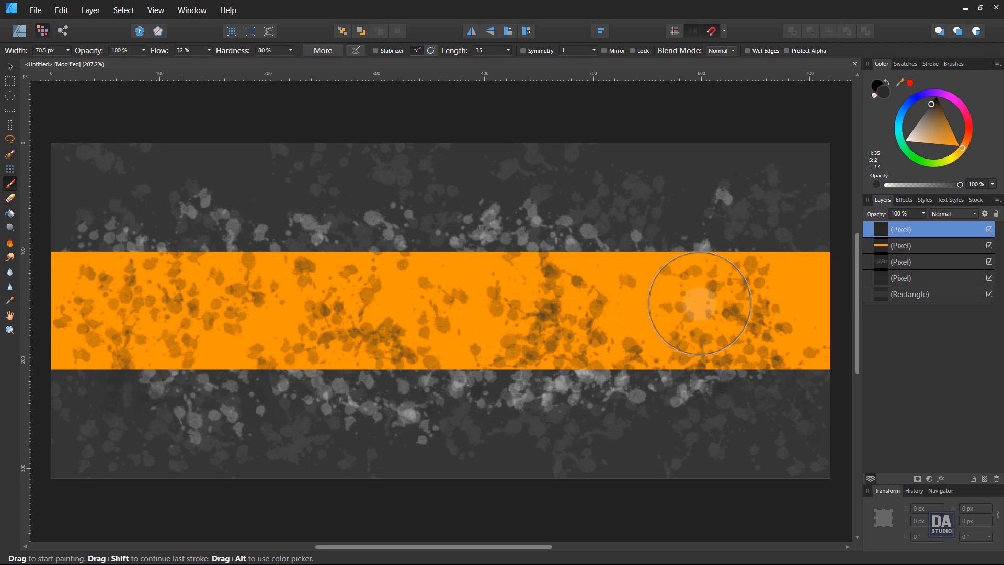
key(ctrl+z)
Step: Switch to the Watercolors Drops brush and try a dark stroke over the orange band, then undo it
click(951, 64)
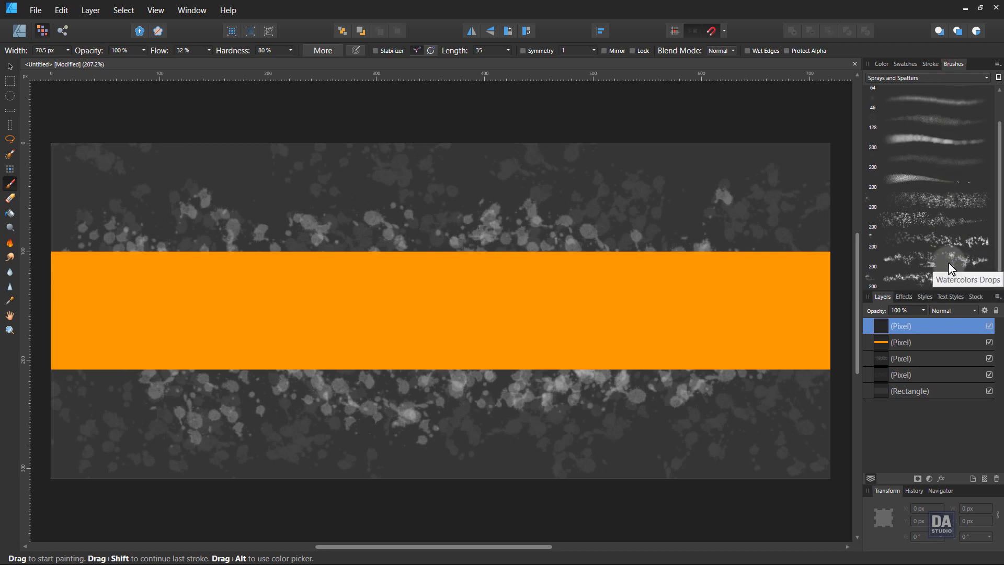
click(948, 262)
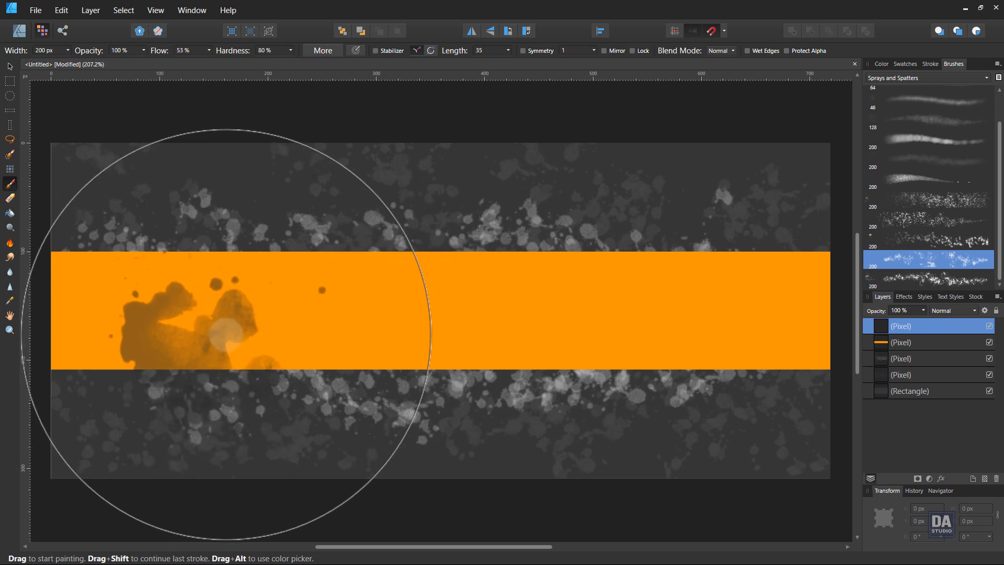
drag(331, 359, 511, 324)
key(ctrl+z)
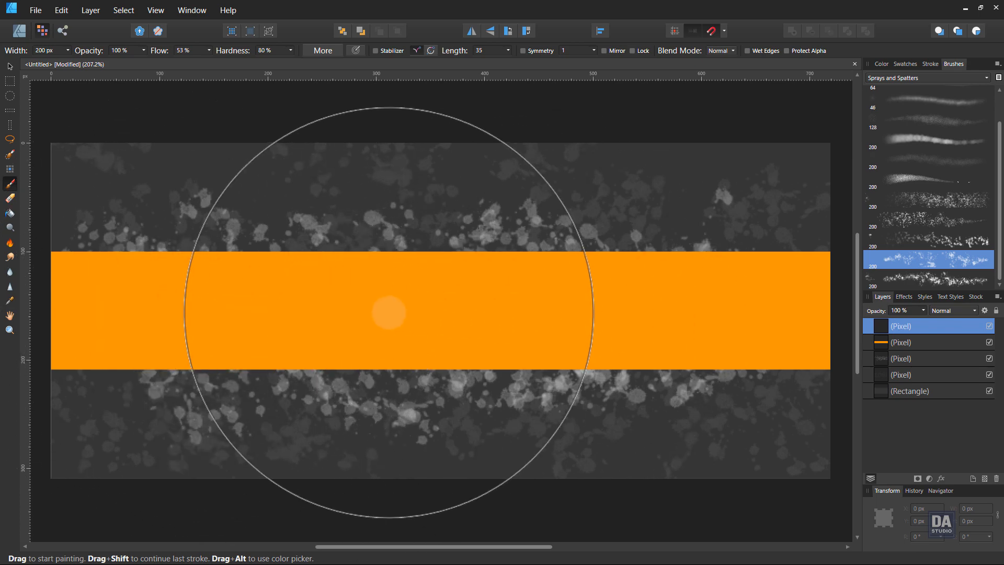
Step: Paint dark grey splatters across the orange band with the brush width reduced to 75.4 px
key(bracketleft)
key(bracketleft)
key(bracketleft)
key(bracketleft)
key(bracketleft)
key(bracketleft)
key(bracketleft)
key(bracketleft)
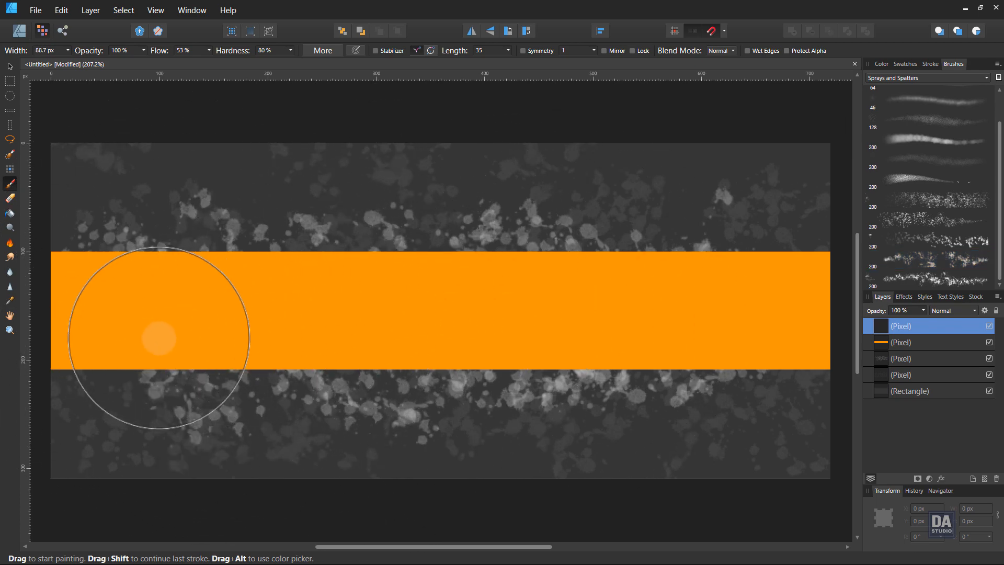
click(160, 337)
mouse_move(117, 285)
mouse_down()
mouse_move(106, 361)
mouse_move(392, 362)
mouse_move(405, 329)
mouse_move(437, 301)
mouse_move(605, 343)
mouse_move(741, 313)
mouse_move(727, 382)
mouse_move(778, 297)
mouse_move(743, 331)
mouse_move(783, 414)
mouse_move(596, 398)
mouse_move(413, 353)
mouse_move(257, 422)
mouse_up()
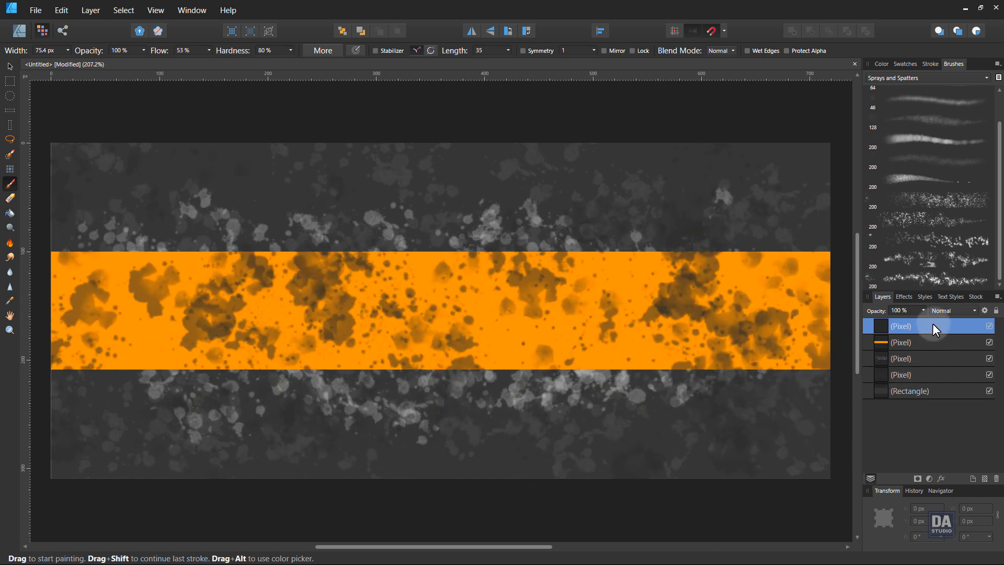
Step: Clip the dark splatter layer inside the orange band layer and lower its opacity to 53%
drag(933, 325, 888, 320)
click(923, 311)
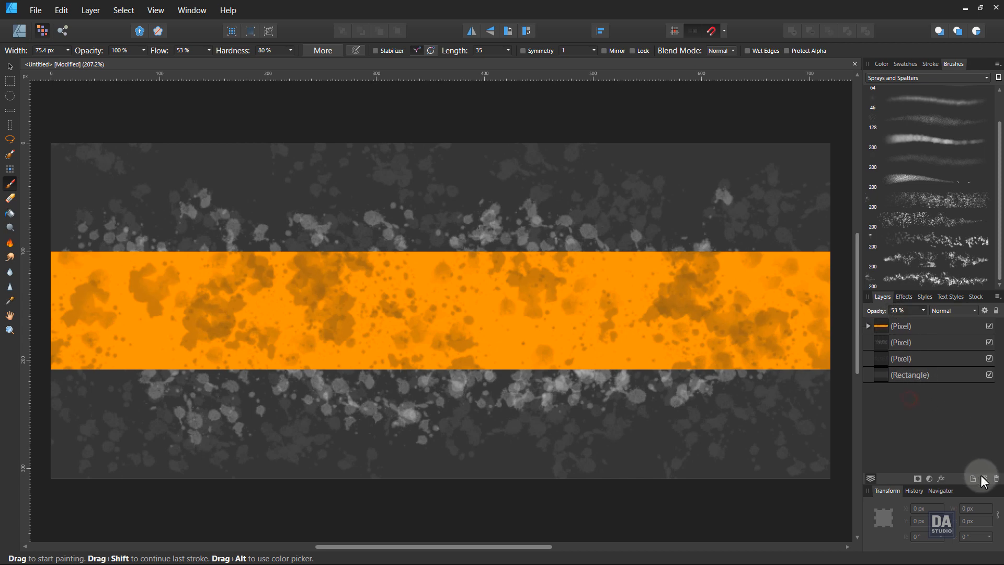
Step: Nest a new pixel layer inside the orange band layer and reduce the brush width to 39.4 px
click(868, 325)
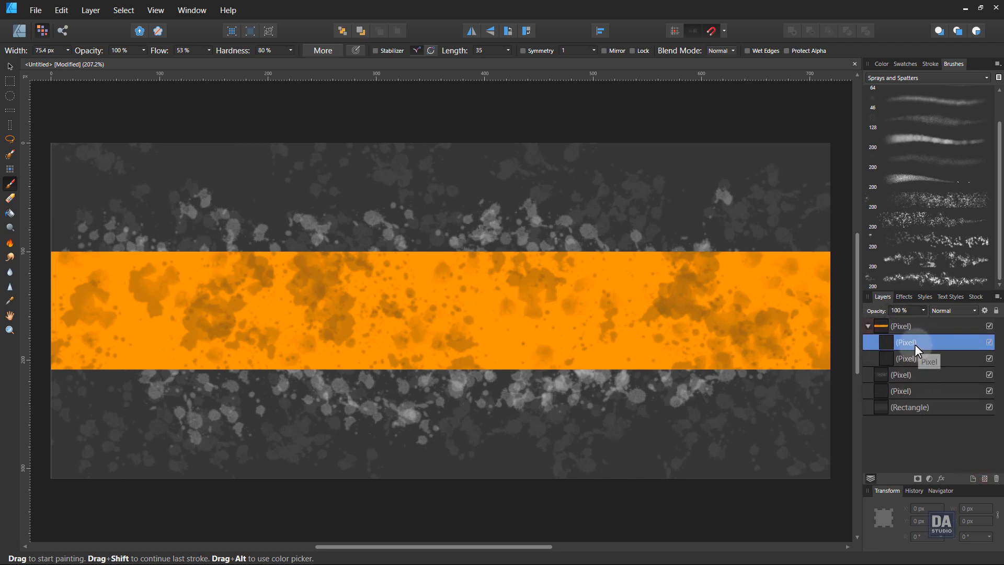
key(bracketleft)
key(bracketleft)
key(bracketleft)
key(bracketleft)
key(bracketleft)
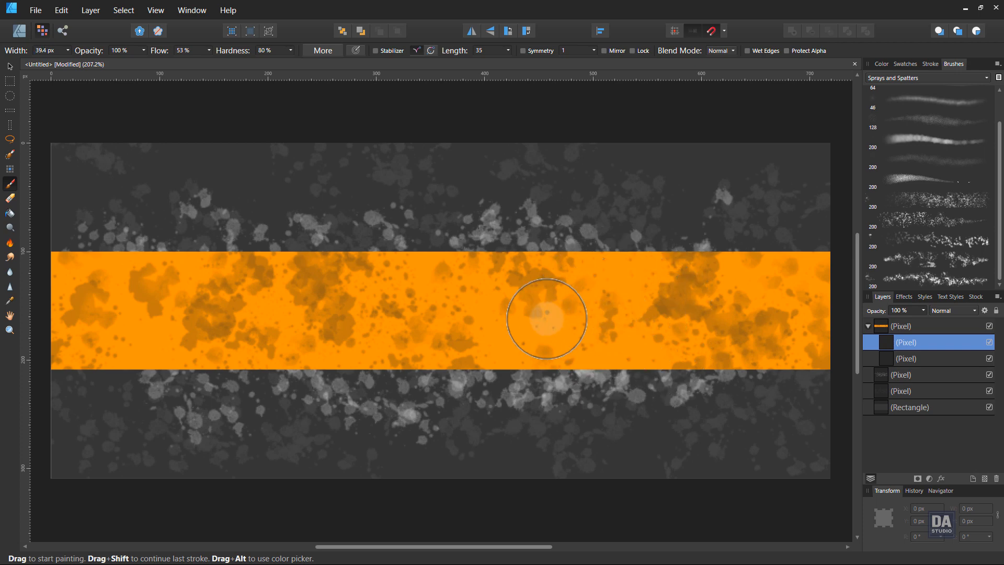
mouse_move(292, 334)
mouse_down()
mouse_move(146, 287)
mouse_move(439, 326)
mouse_up()
key(ctrl+z)
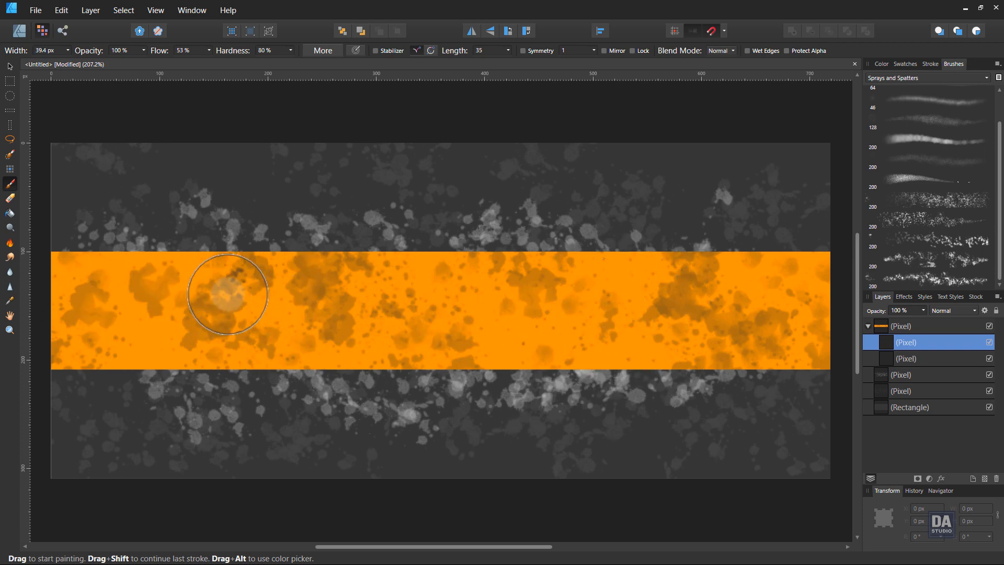
mouse_move(228, 296)
mouse_down()
mouse_move(210, 298)
mouse_move(411, 306)
mouse_up()
key(ctrl+z)
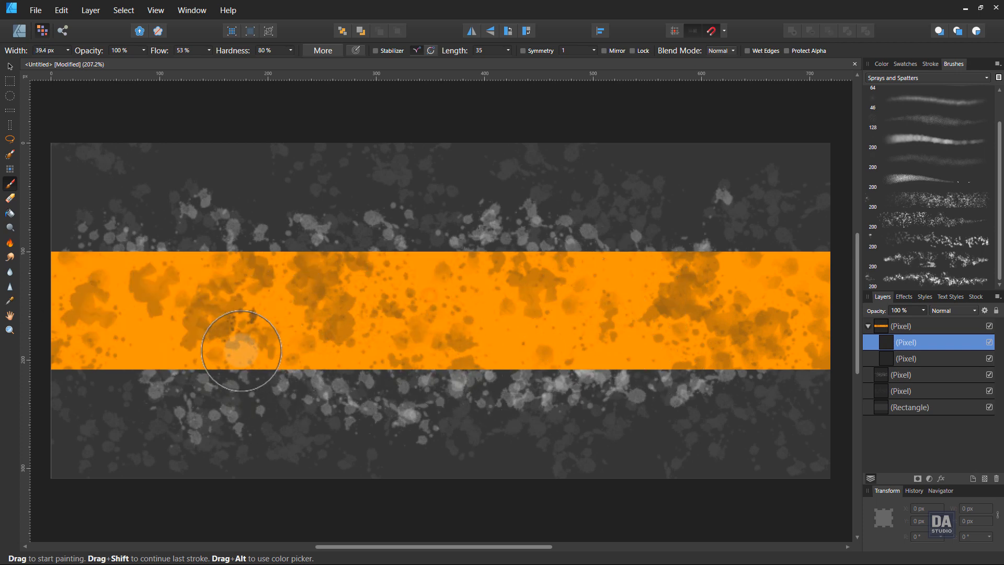
Step: Paint finer dark splatters across the orange band on the nested layer and set that layer's opacity to 75%
mouse_move(235, 352)
mouse_down()
mouse_move(182, 320)
mouse_move(335, 347)
mouse_move(553, 333)
mouse_move(583, 341)
mouse_move(673, 320)
mouse_move(653, 340)
mouse_up()
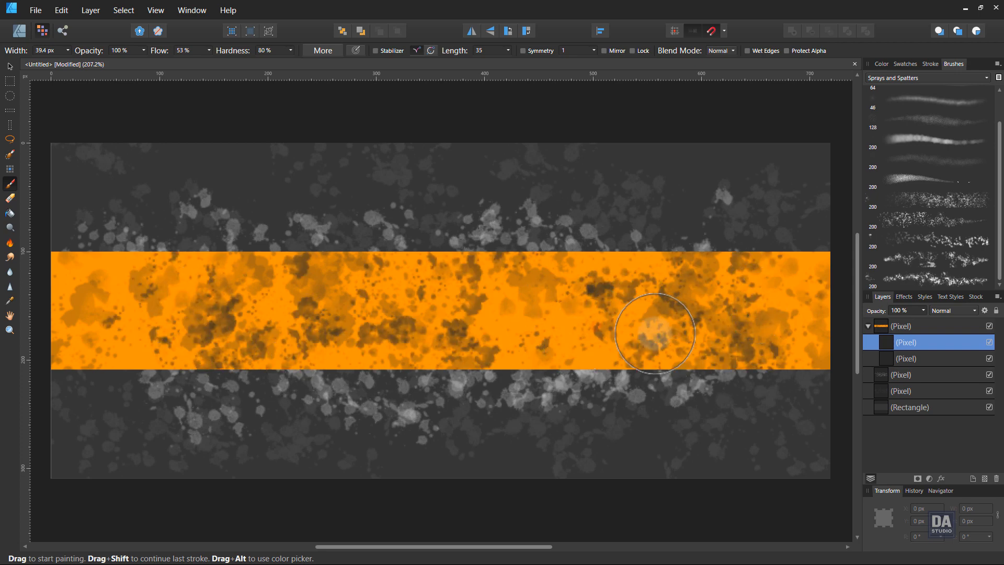
mouse_move(74, 335)
mouse_down()
mouse_move(139, 373)
mouse_move(111, 301)
mouse_up()
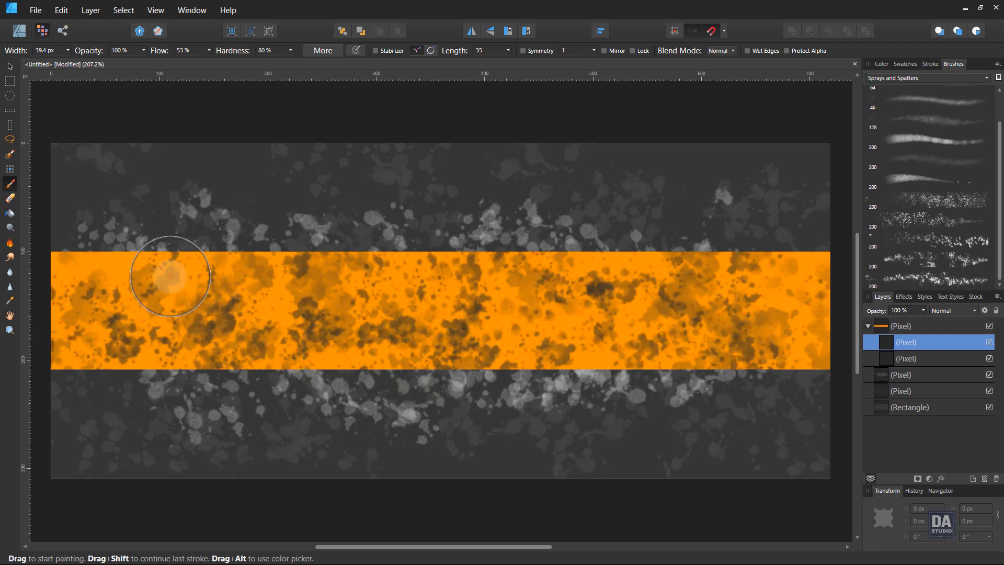
click(10, 66)
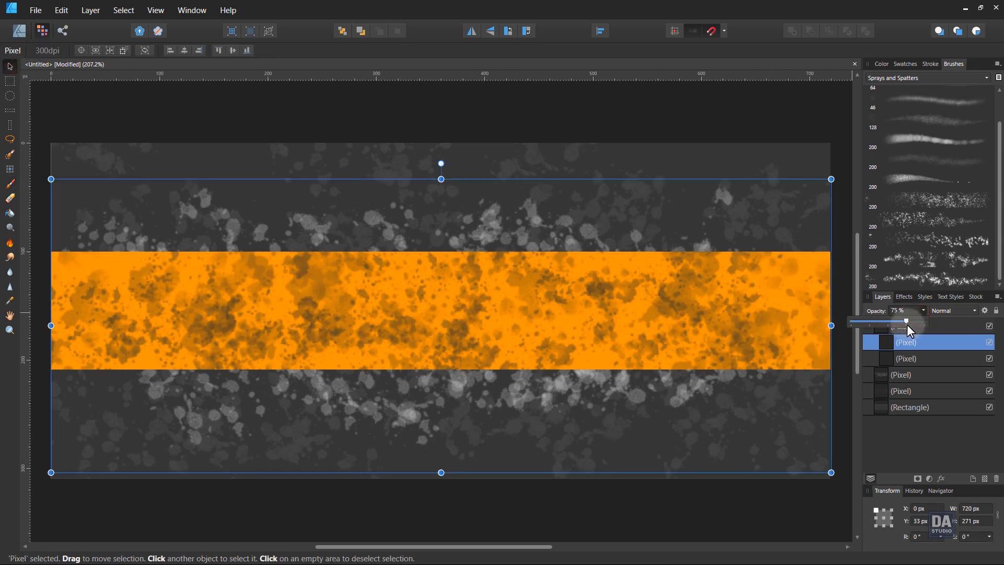
click(842, 354)
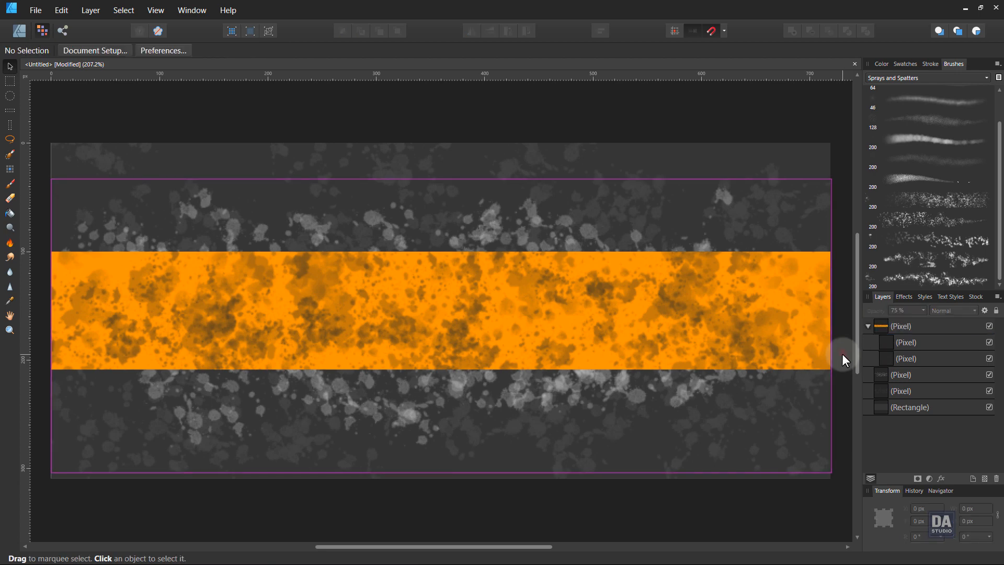
click(868, 326)
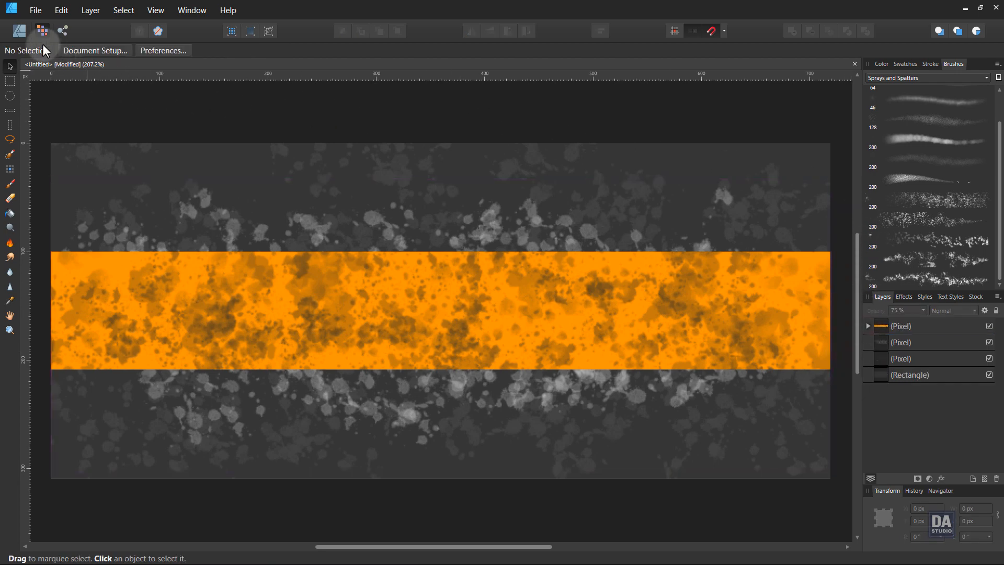
Step: In the Designer persona, draw a rectangle about 254.8 × 36.6 px at the banner's left edge, centred on the orange band's lower edge
click(20, 32)
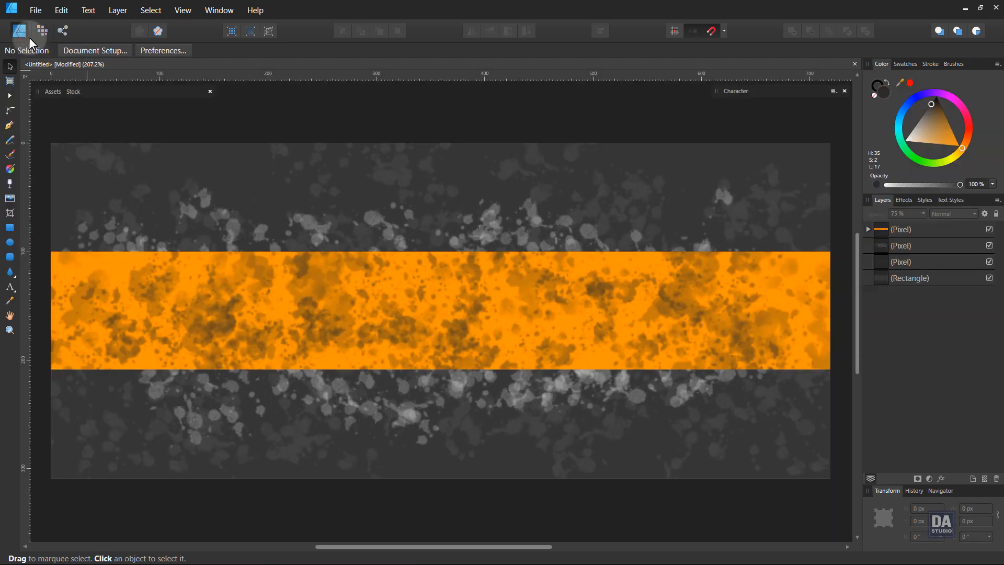
click(803, 260)
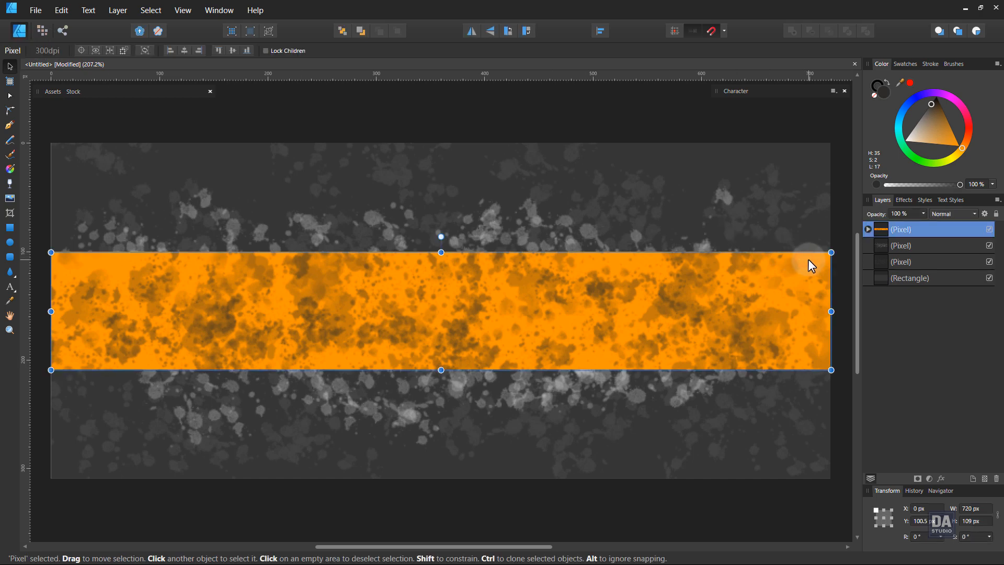
key(ctrl+d)
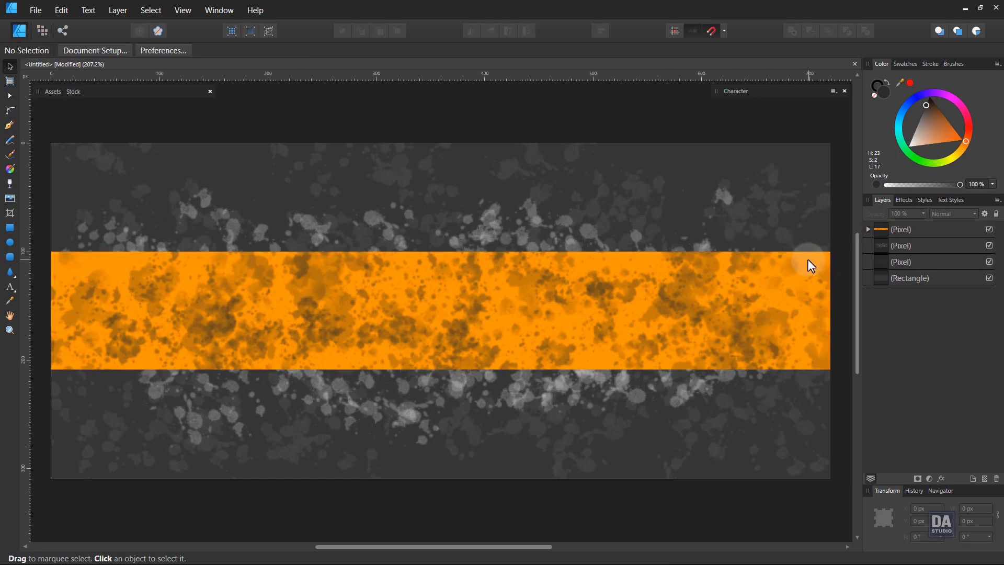
click(10, 228)
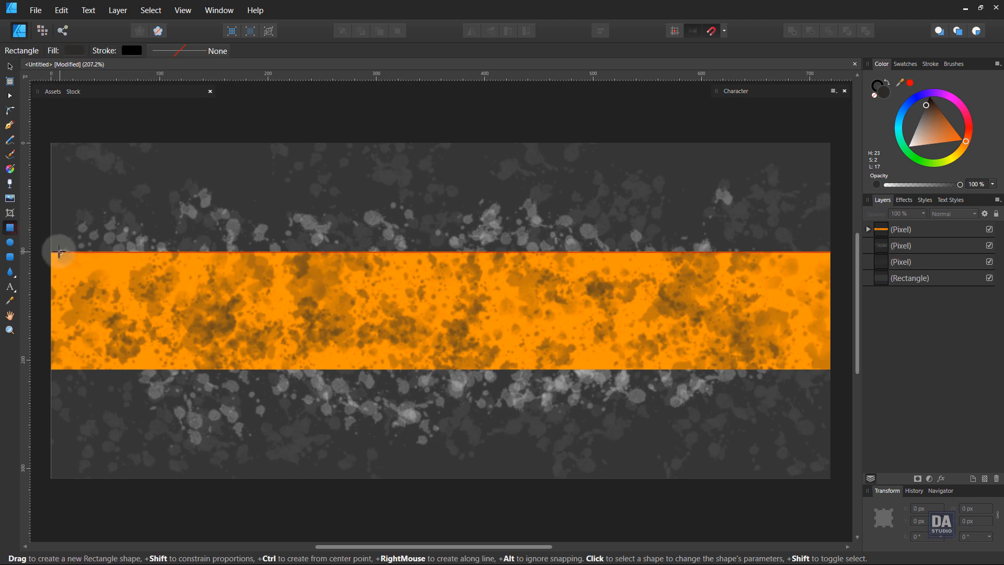
drag(73, 257, 327, 276)
key(v)
drag(236, 284, 189, 389)
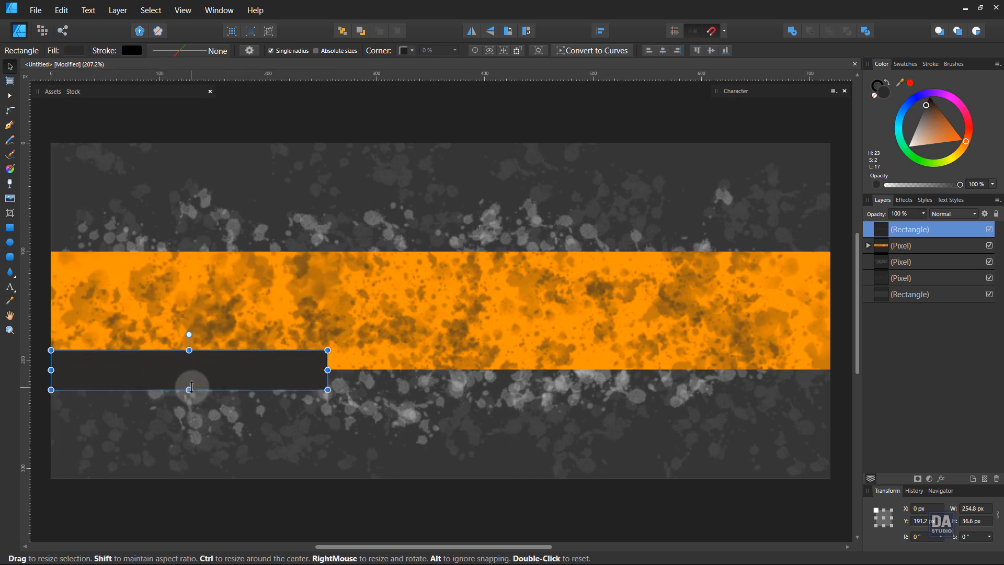
Step: Fill the rectangle with the white-to-transparent Fancy Gradient swatch and redirect the gradient horizontally from beyond its left end
click(905, 64)
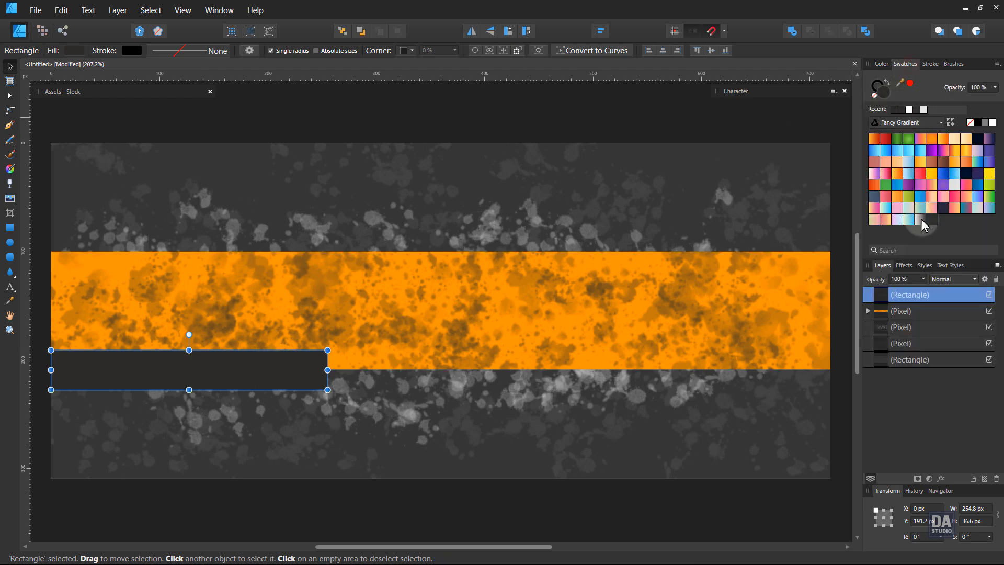
click(921, 218)
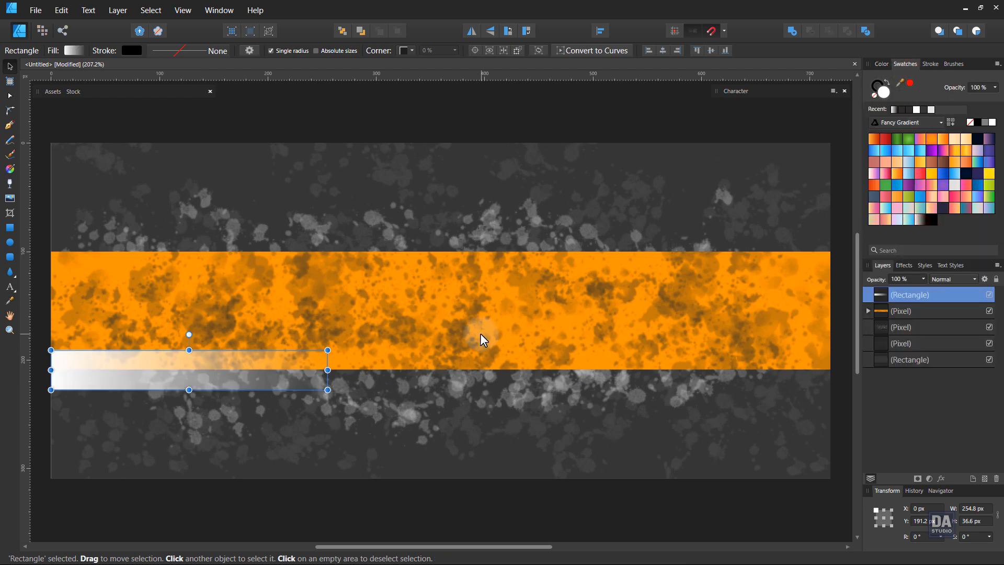
key(g)
alt+click(406, 406)
drag(76, 387, 329, 386)
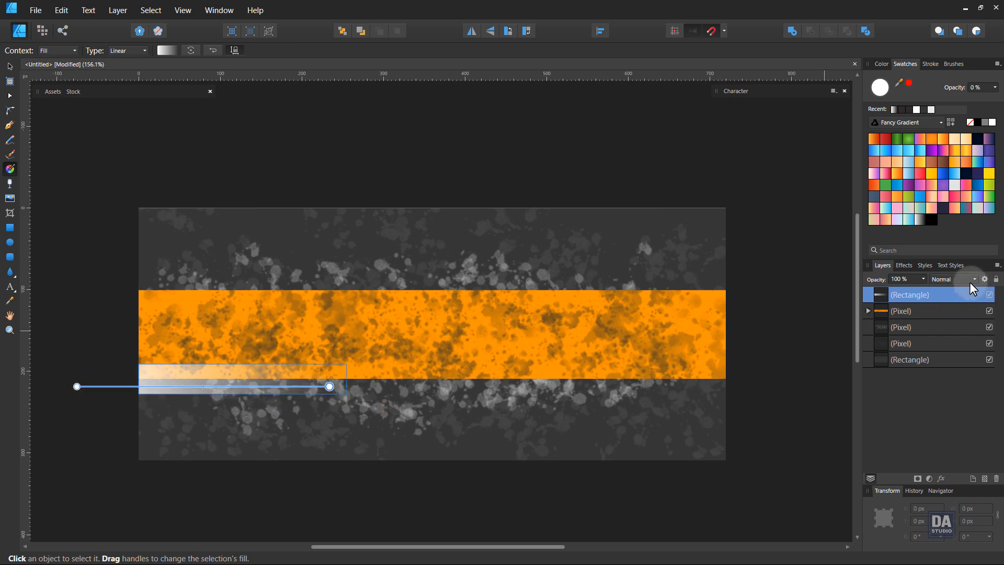
Step: Set the gradient rectangle's blend mode to Overlay and its opacity to 50%, then deselect it
click(966, 279)
click(958, 429)
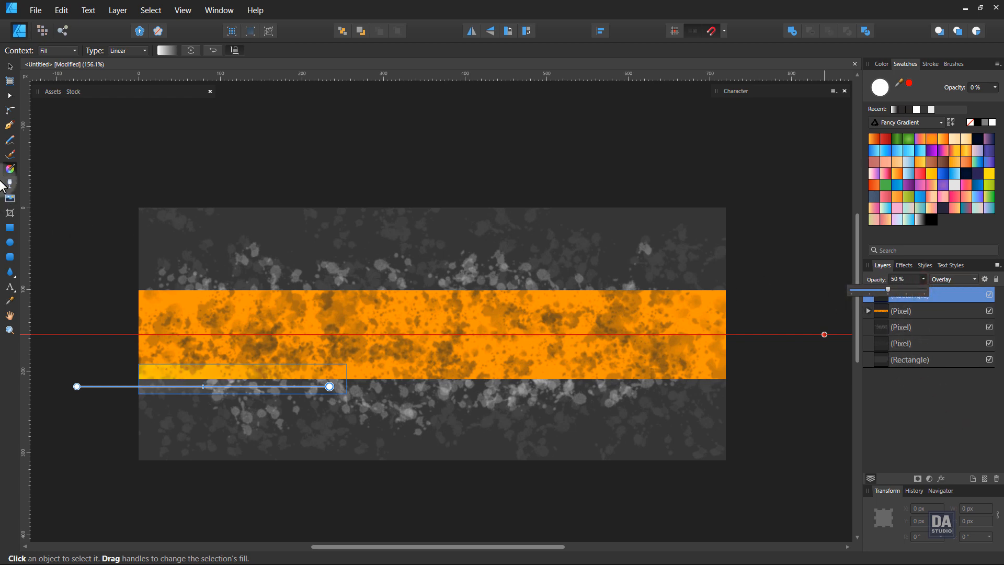
click(10, 66)
click(225, 168)
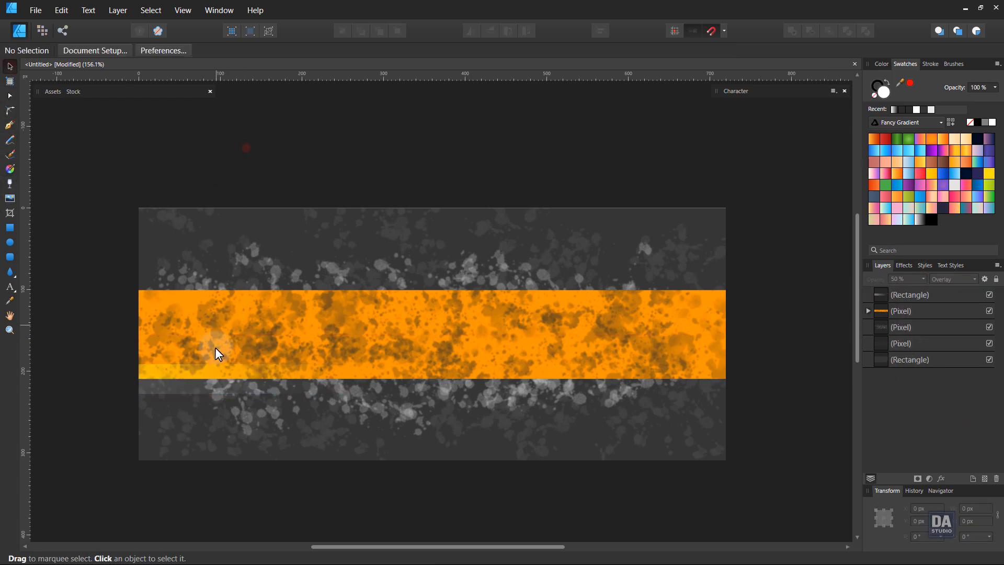
Step: Duplicate the gradient rectangle, rotate the copy half a turn and place it on the orange band's upper edge at the banner's right end
click(200, 383)
alt+drag(200, 383, 393, 325)
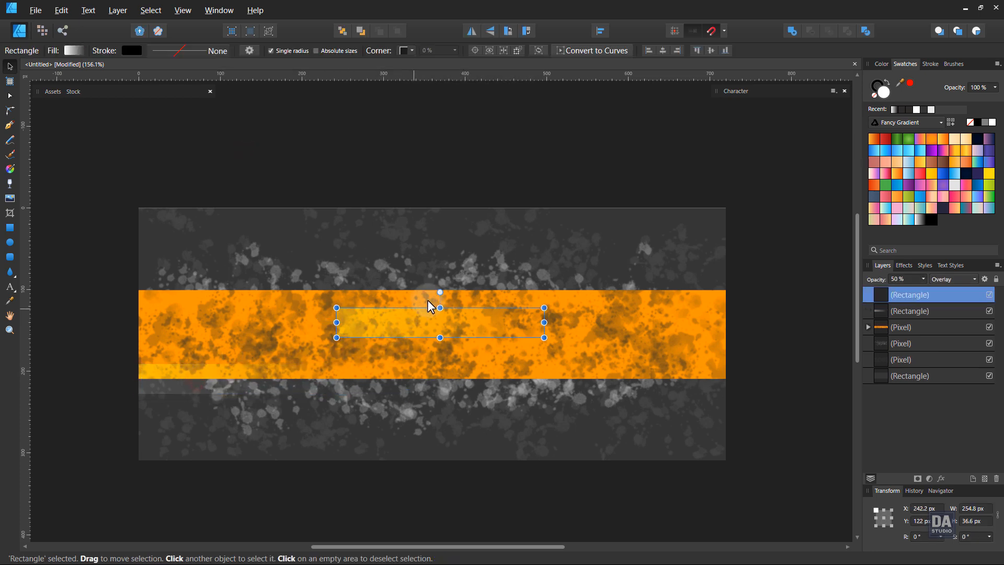
drag(438, 293, 655, 284)
click(754, 297)
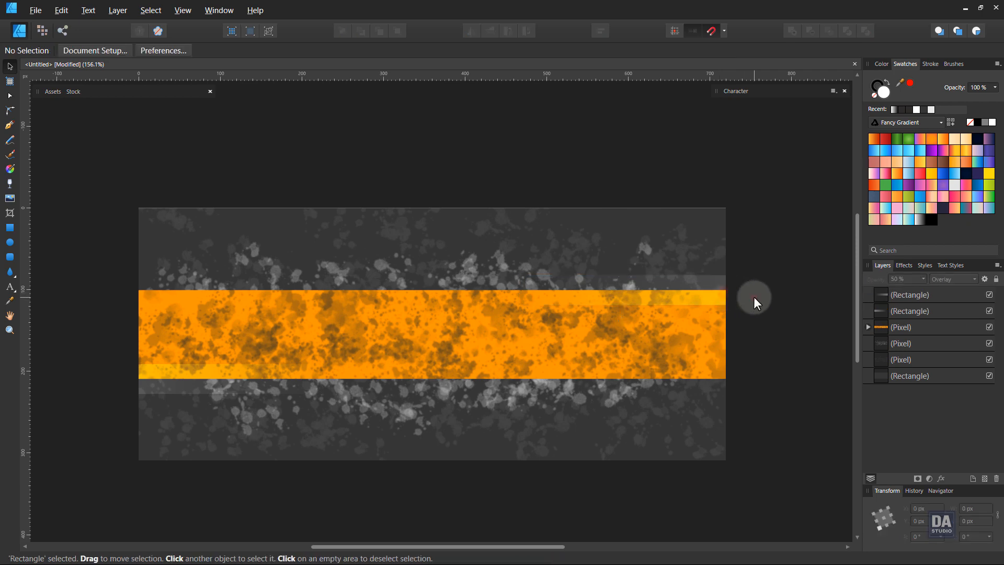
Step: Lower the opacity of the light grey splatter layer behind the orange band to 50%
key(space)
drag(701, 313, 673, 281)
ctrl+drag(454, 266, 491, 267)
drag(468, 270, 506, 286)
click(601, 386)
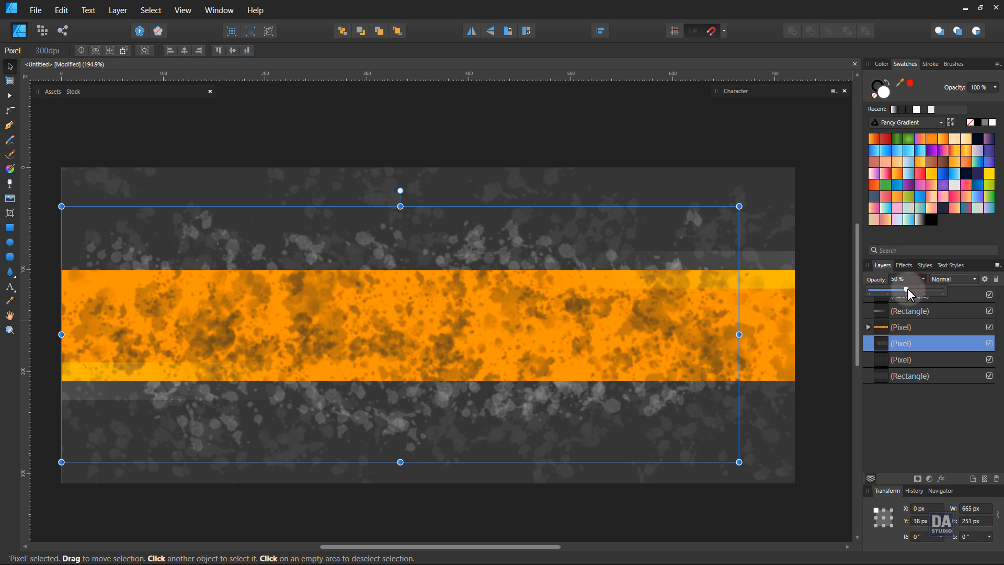
click(815, 333)
Step: Open the asset library and switch its category to Assets By DesignArtStudio
key(space)
drag(677, 339, 673, 333)
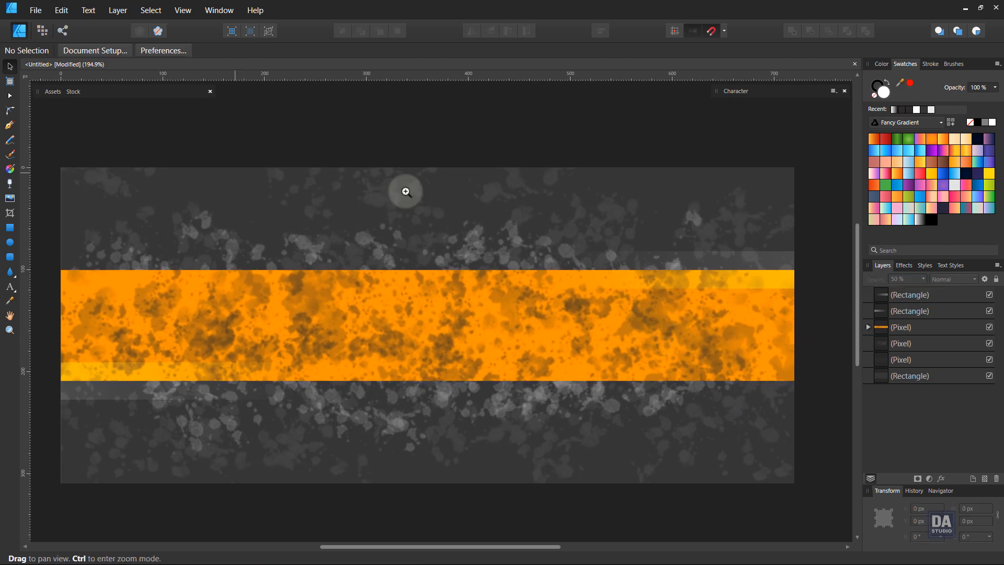
drag(426, 190, 264, 163)
drag(346, 223, 398, 229)
drag(244, 192, 265, 192)
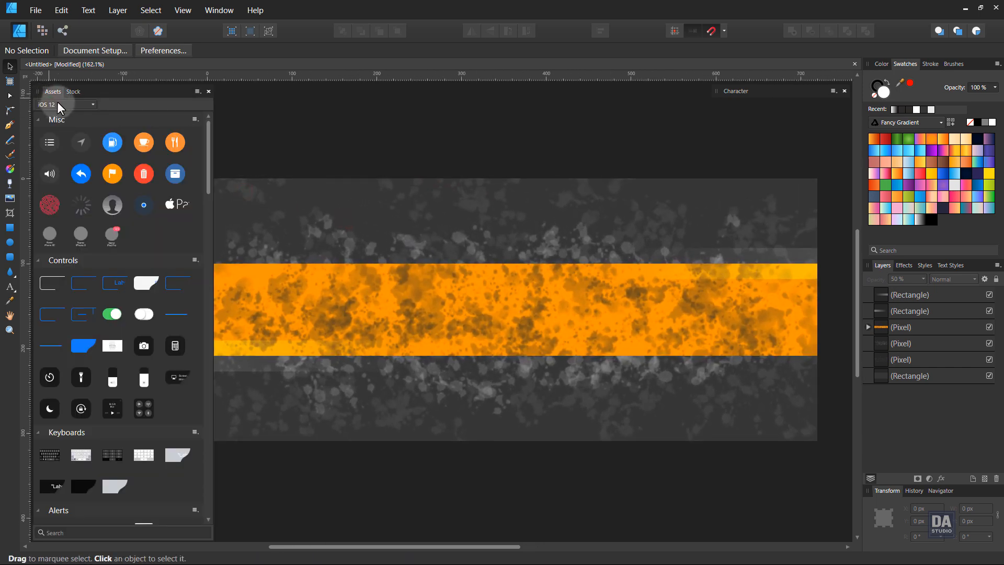
click(58, 103)
click(58, 120)
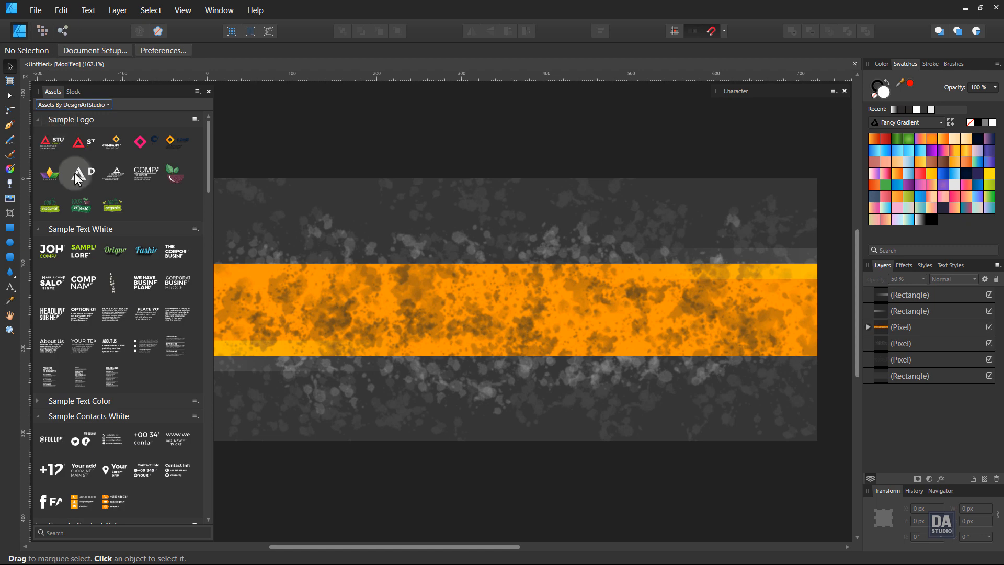
Step: Place the white Design Art Studio sample logo in the banner's upper-left corner and scale it down
drag(75, 172, 283, 232)
mouse_move(365, 241)
mouse_down()
mouse_move(418, 247)
mouse_move(372, 239)
mouse_up()
drag(438, 254, 358, 219)
drag(456, 232, 430, 226)
drag(87, 439, 561, 385)
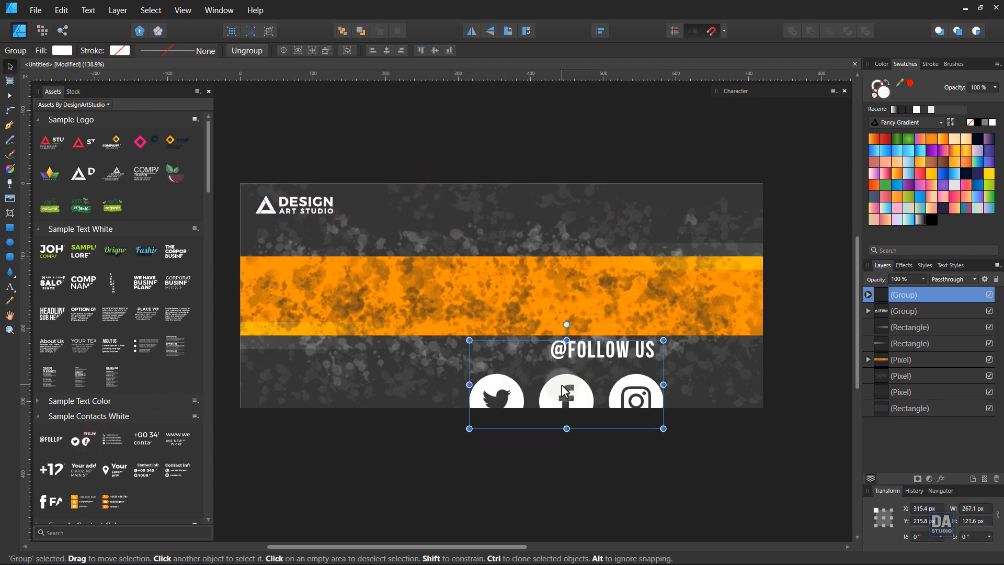
drag(749, 447, 647, 428)
drag(525, 383, 634, 335)
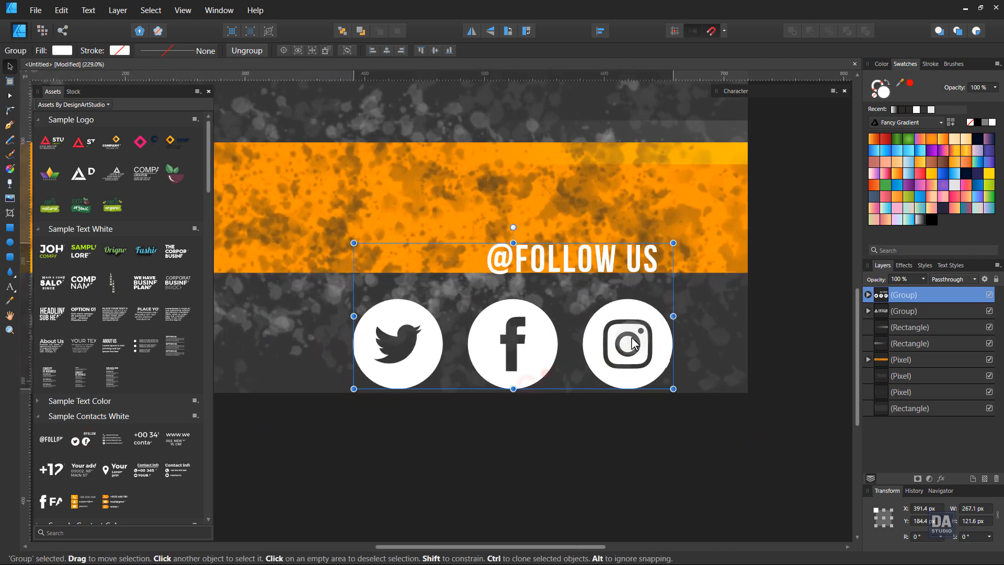
drag(380, 253, 563, 336)
drag(631, 367, 682, 347)
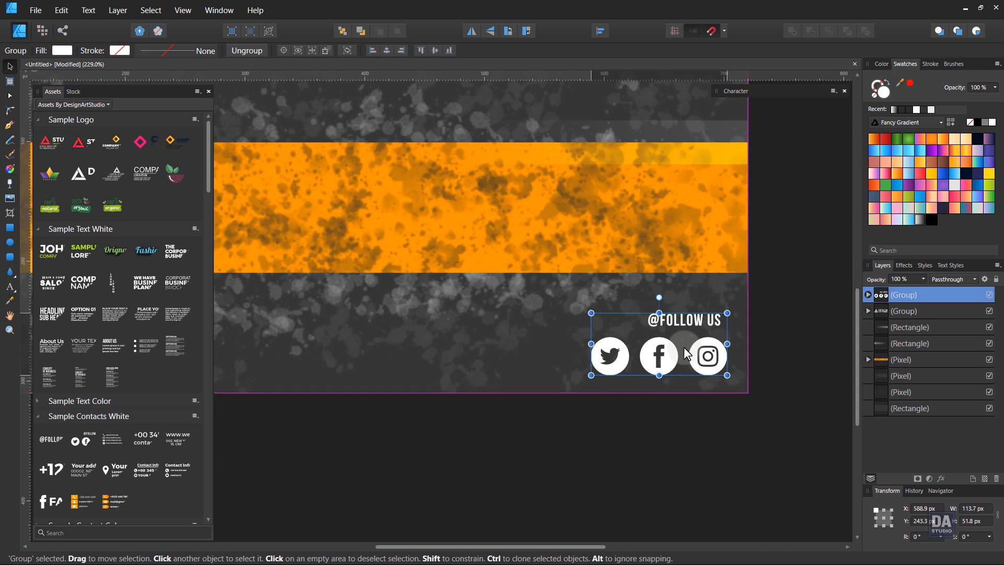
double_click(689, 322)
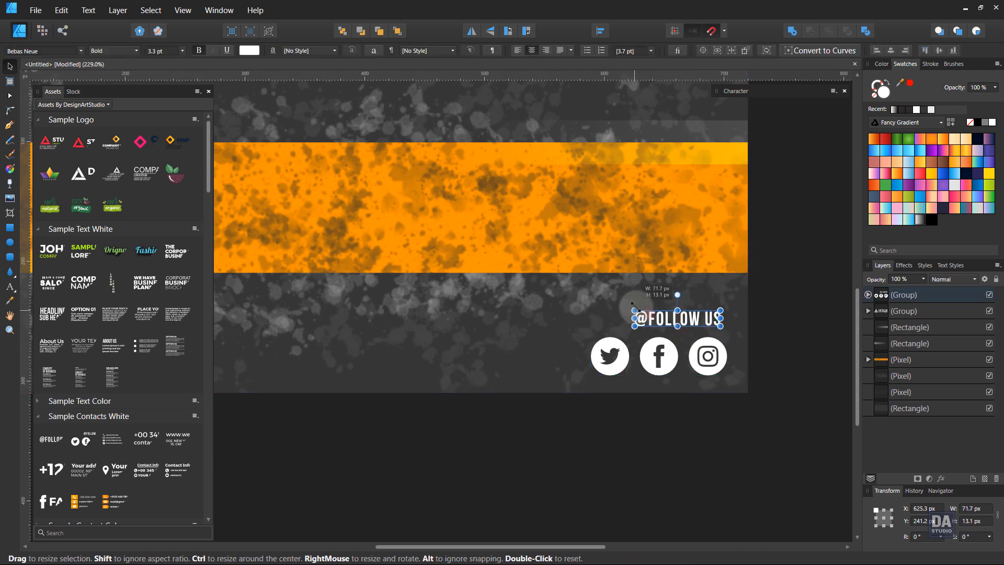
click(766, 331)
click(596, 317)
drag(591, 310, 614, 322)
drag(690, 361, 690, 358)
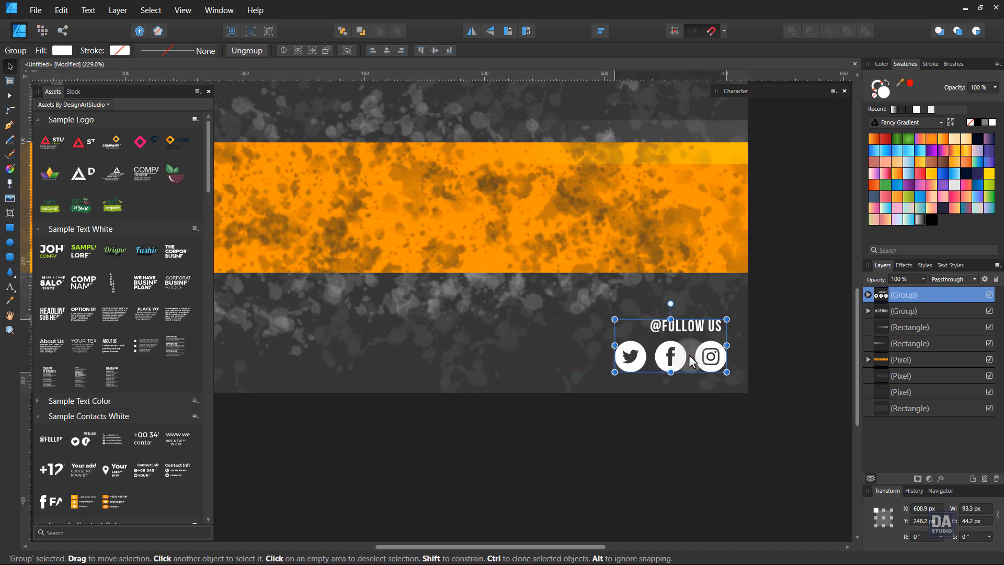
click(786, 371)
Step: Place the white HEADLINE / SUB HEADLINE sample text asset over the middle of the banner and ungroup it
drag(790, 371, 508, 328)
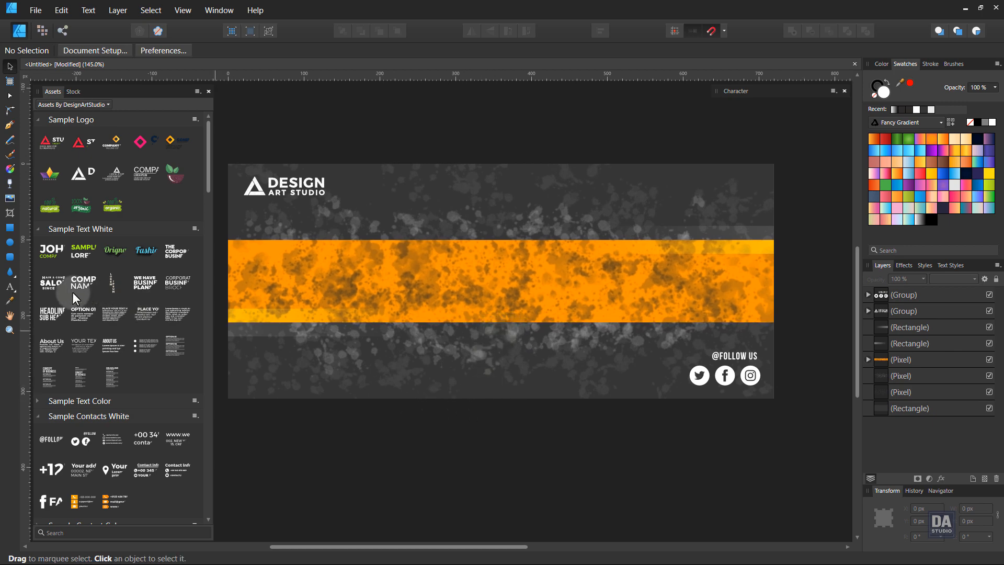
drag(52, 313, 463, 291)
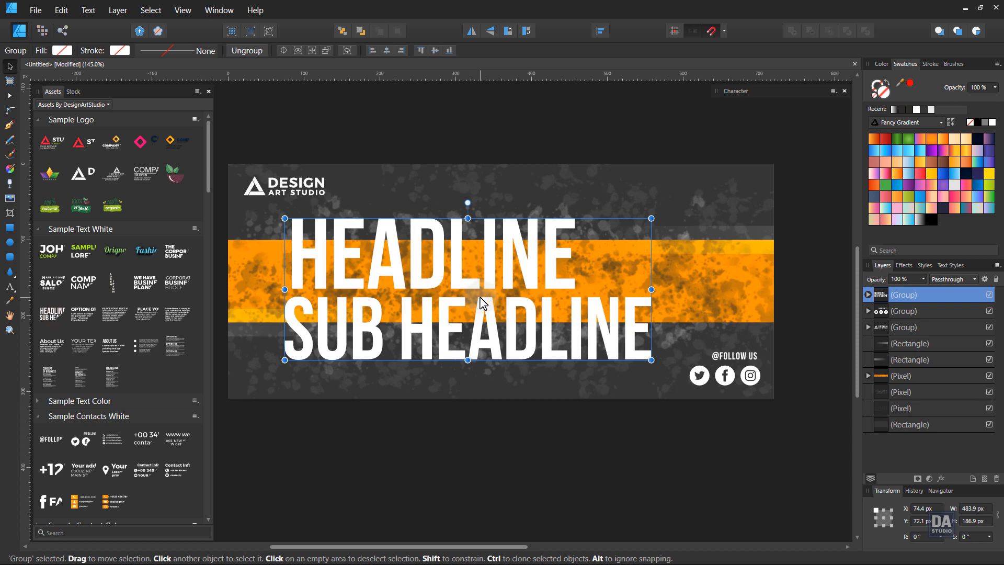
key(ctrl+shift+g)
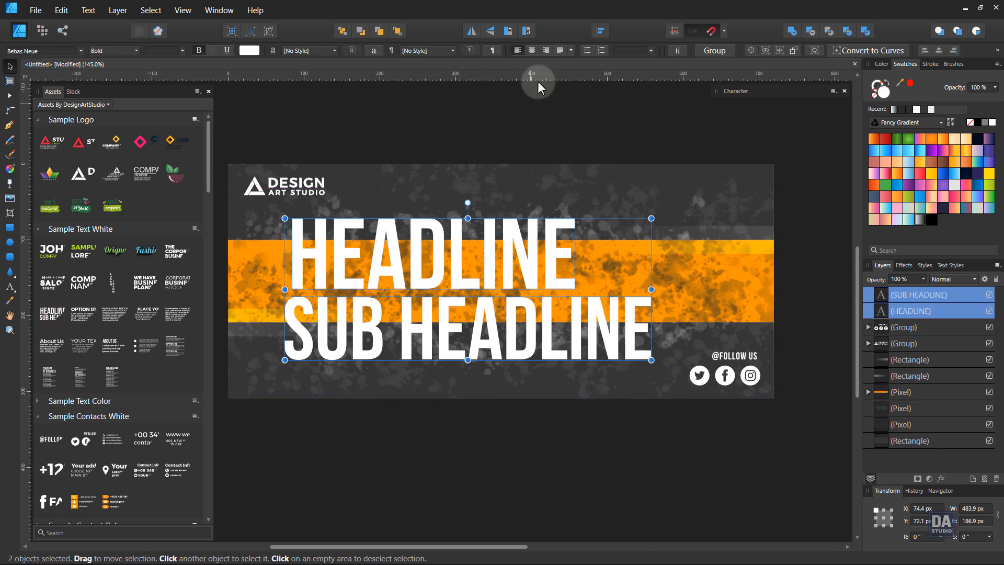
Step: Centre the two headline lines horizontally on each other and scale them down together to fit inside the orange band
click(601, 31)
click(620, 65)
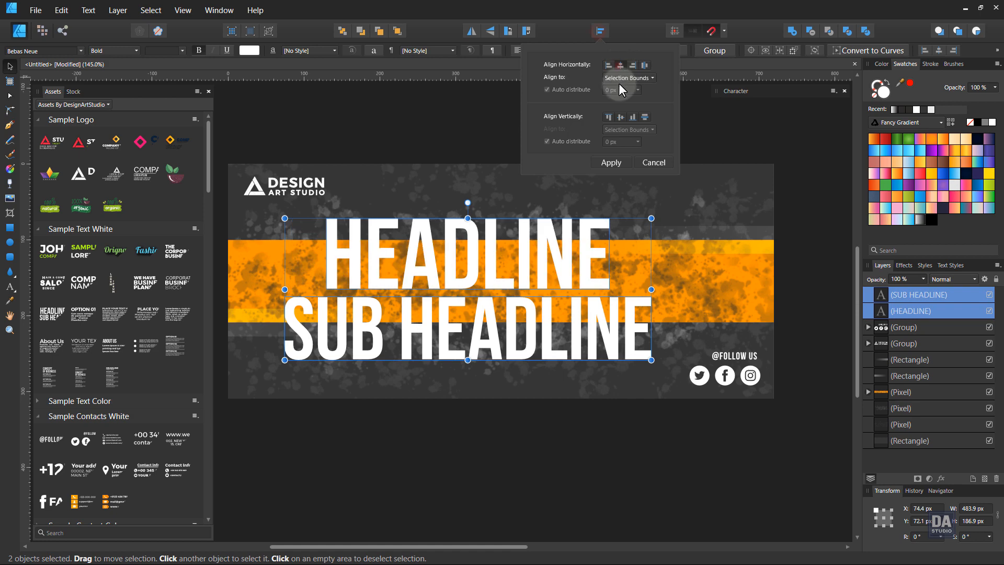
click(612, 162)
drag(488, 311, 520, 293)
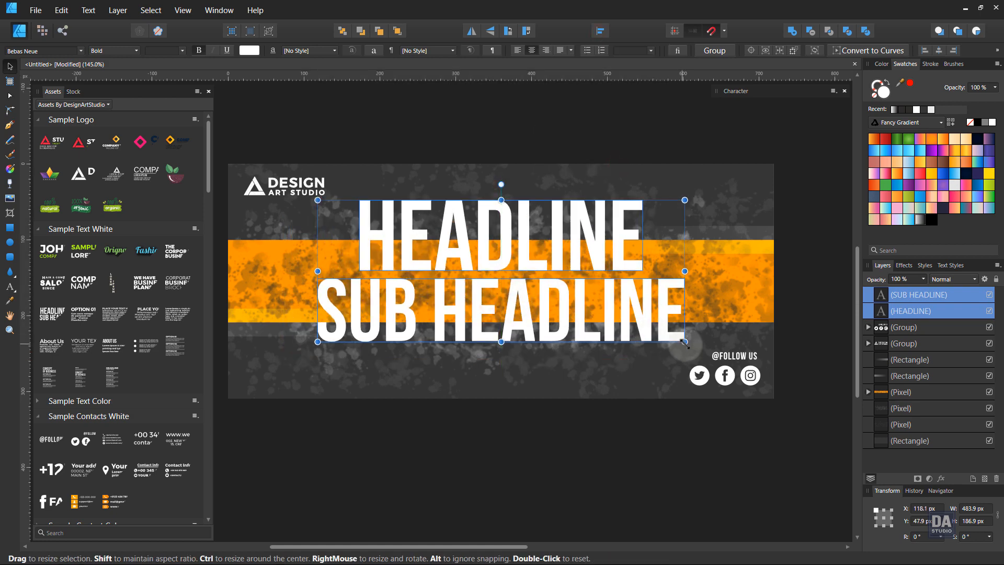
drag(684, 342, 528, 297)
Step: Replace the HEADLINE text with WEB BANNER
click(512, 309)
scroll(500, 274, up, 2)
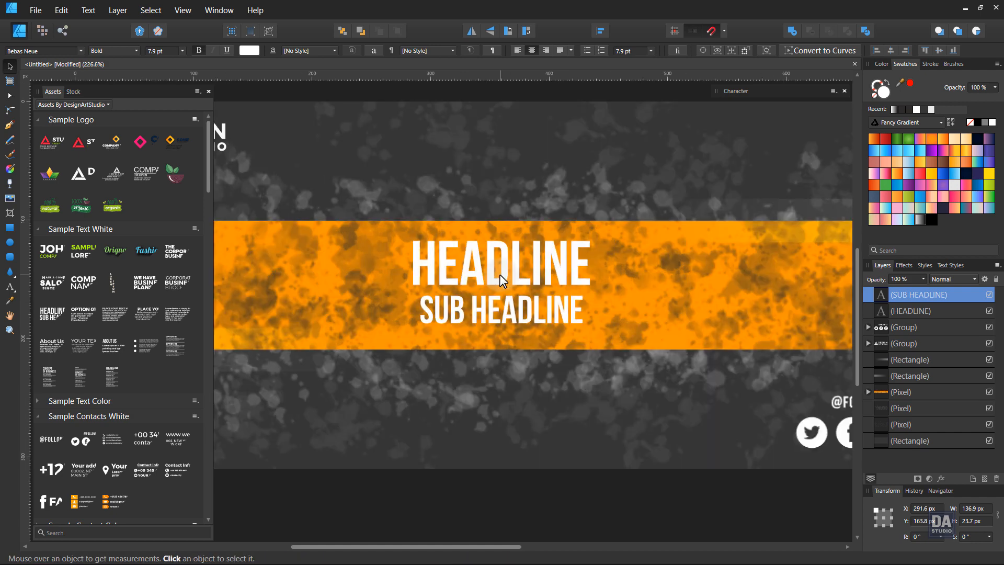
click(500, 273)
double_click(502, 274)
text(W)
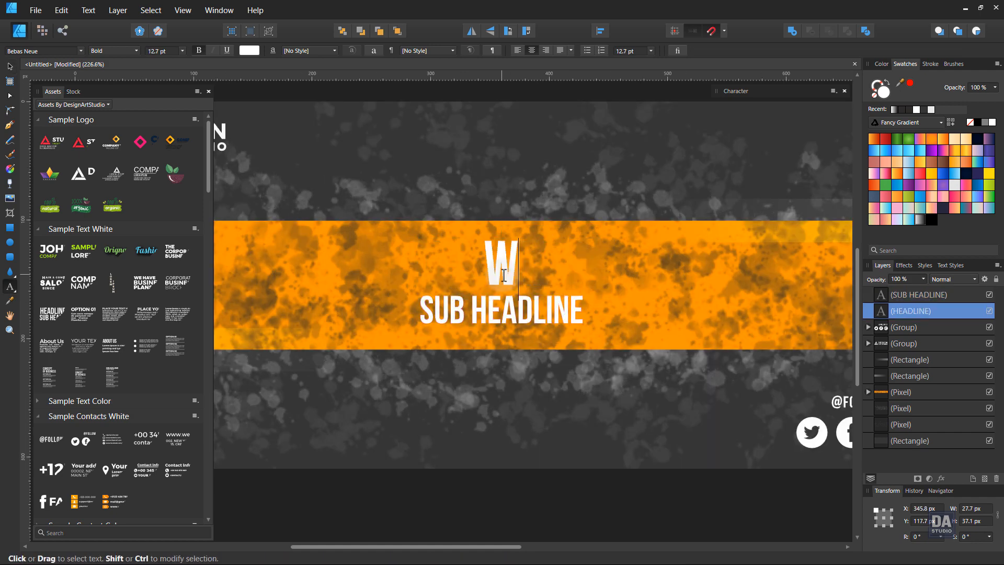
text(EB BANNER)
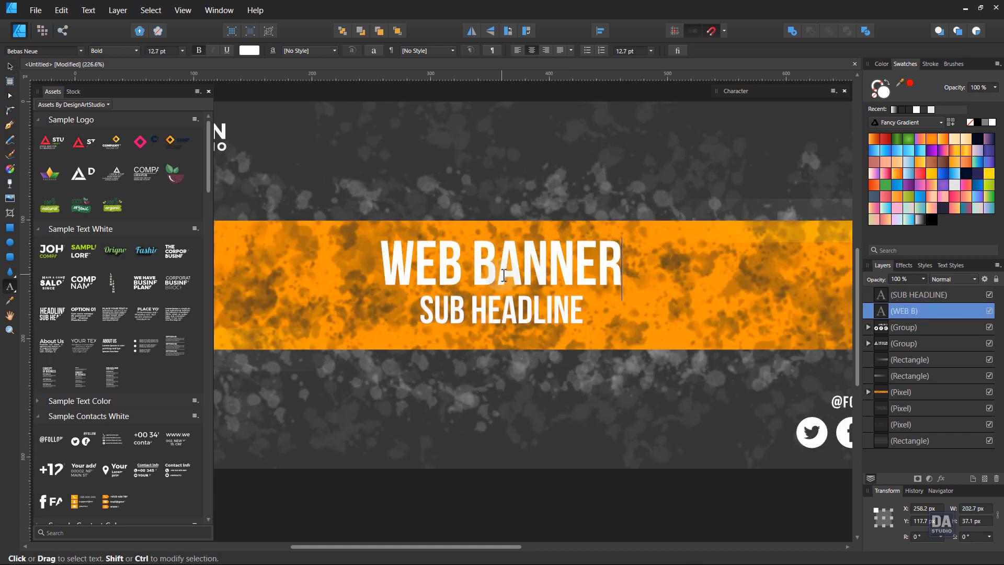
Step: Replace the SUB HEADLINE text with DESIGN TEMPLATE
triple_click(492, 302)
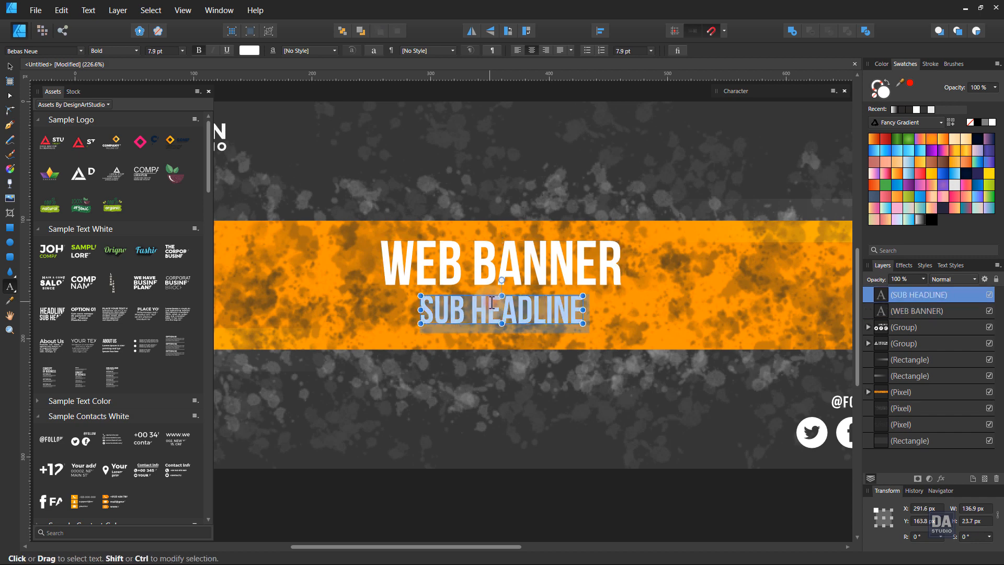
text(DESIGN)
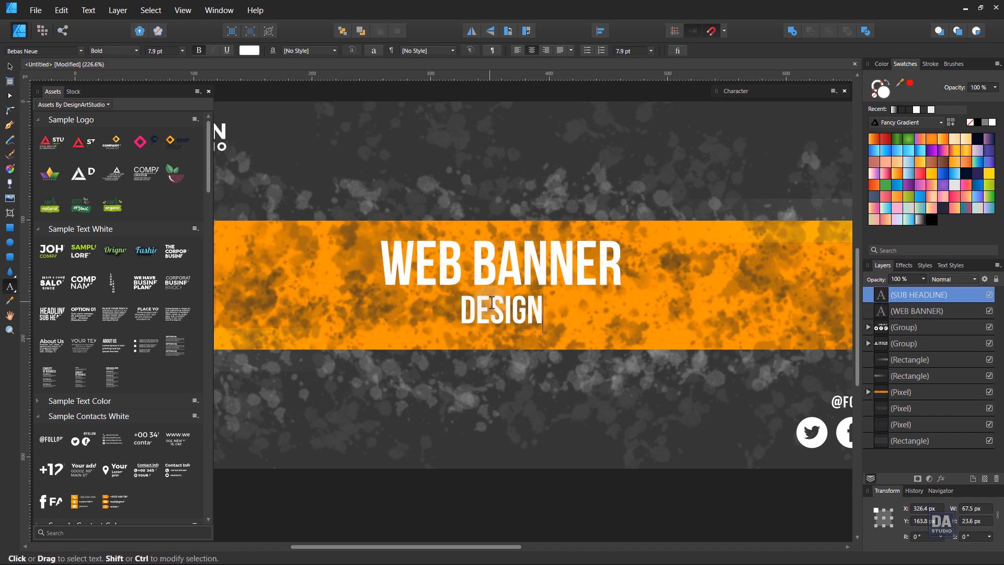
text( TEMPLATE)
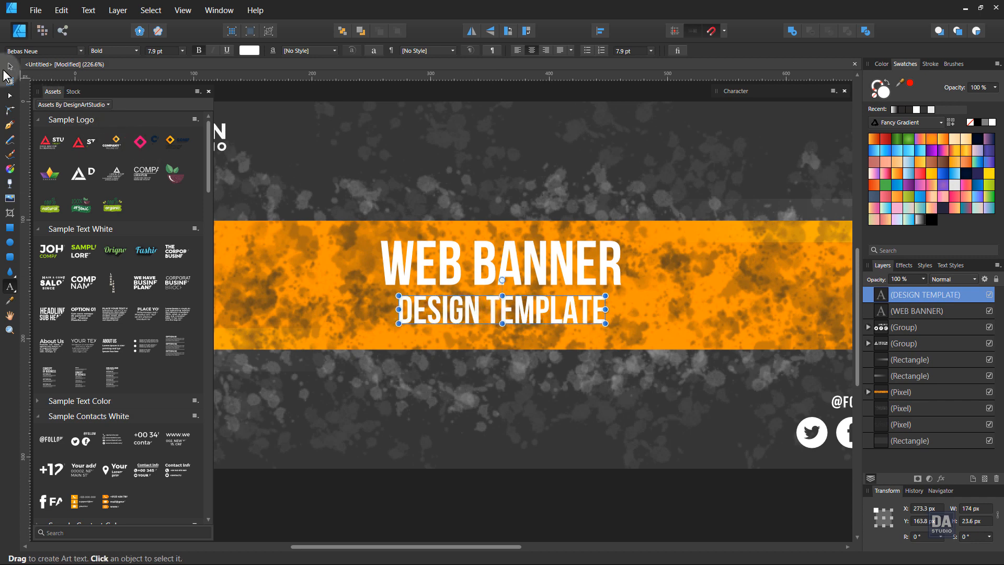
click(9, 67)
Step: Enlarge WEB BANNER to about 233 px wide, reduce DESIGN TEMPLATE to about 163 × 22 px and position both within the orange band
drag(472, 295, 413, 274)
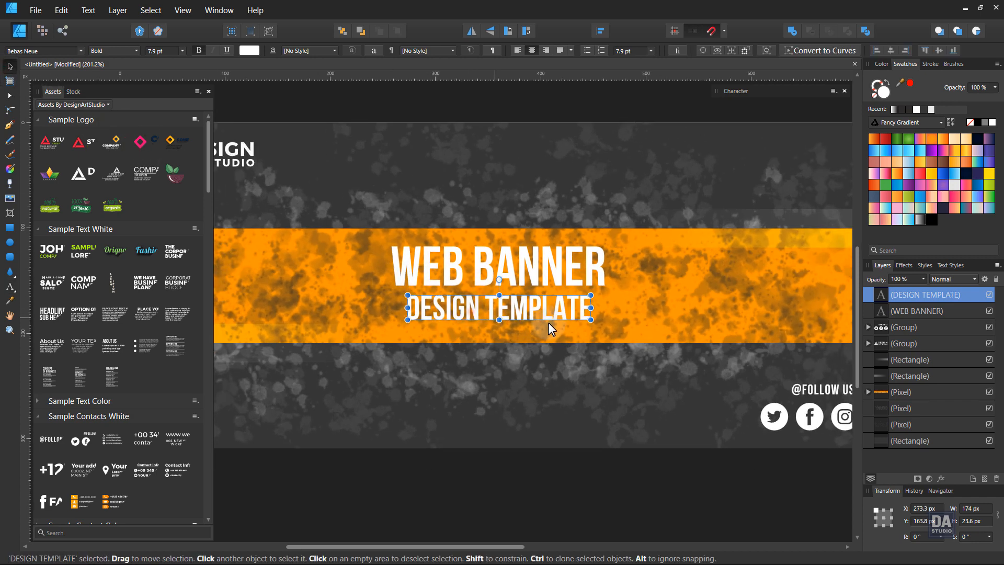
drag(591, 307, 620, 323)
shift+click(559, 283)
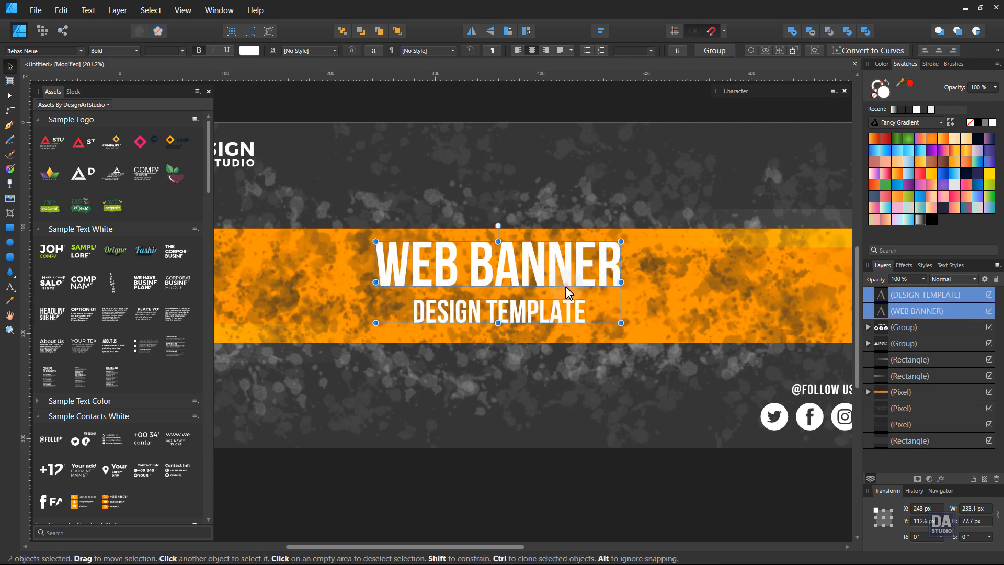
drag(566, 287, 565, 289)
Step: Set the DESIGN TEMPLATE text to the Regular font weight and move it slightly up toward the headline
click(529, 319)
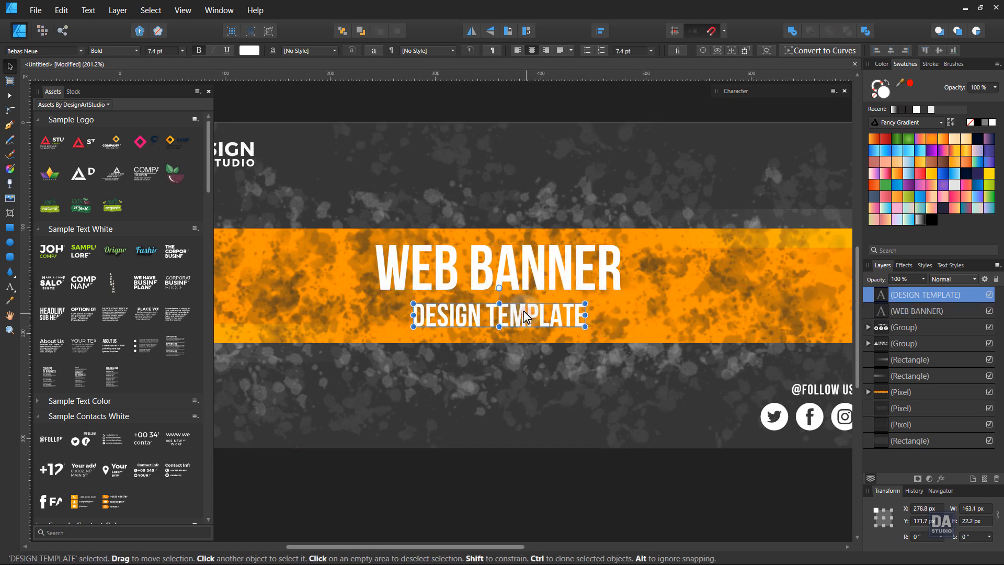
click(117, 50)
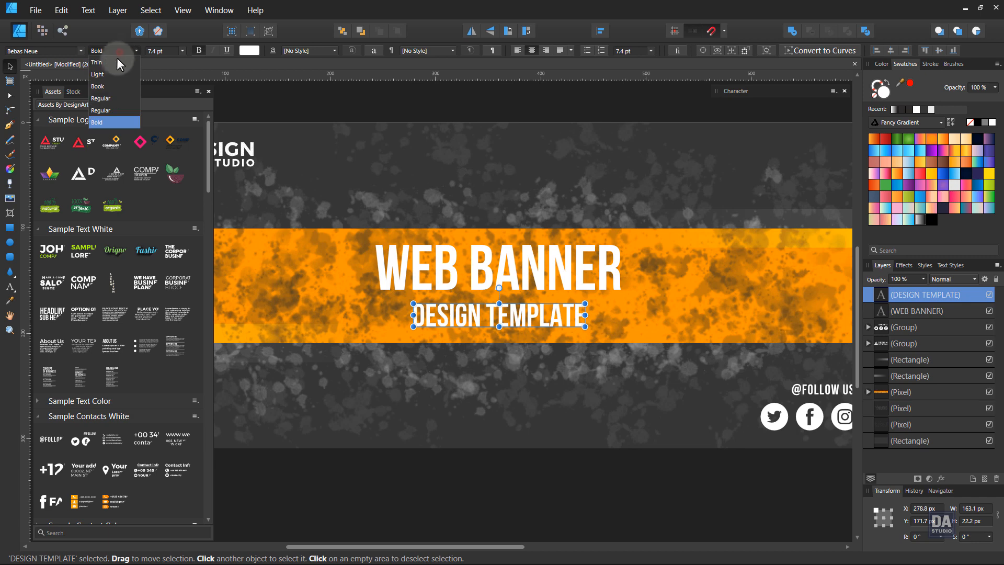
click(113, 94)
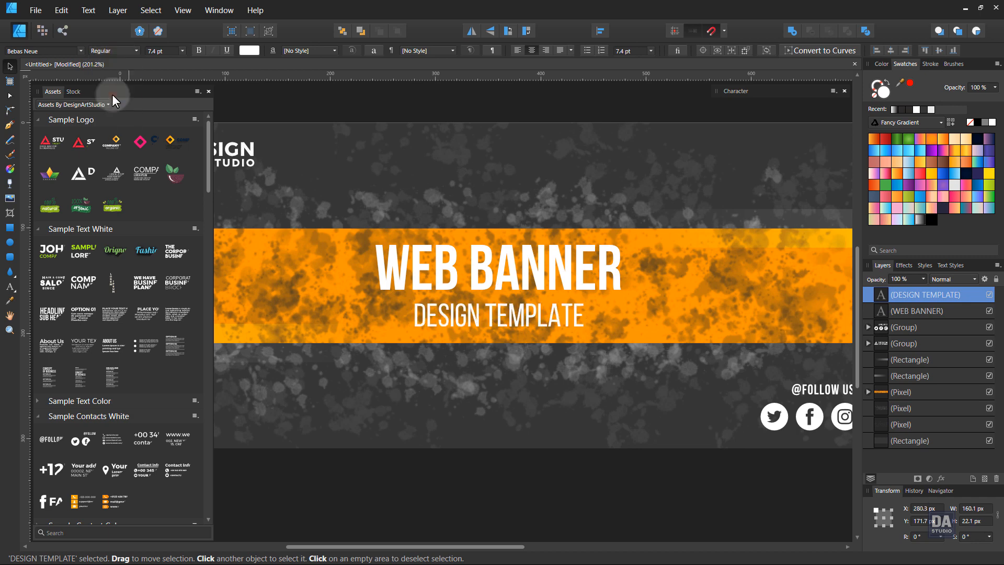
drag(504, 324, 504, 321)
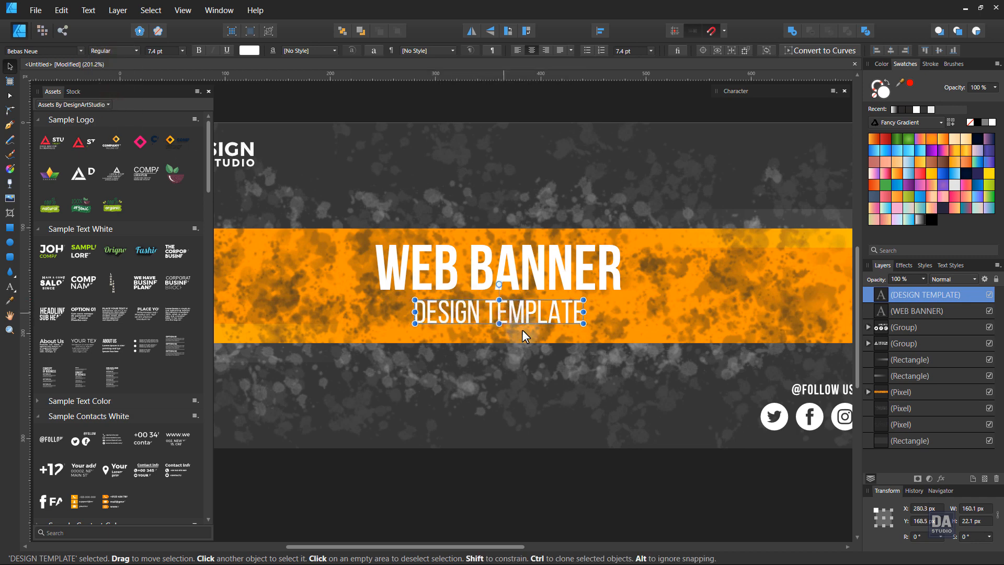
Step: Widen the letter spacing of DESIGN TEMPLATE until the text is about 215.5 px wide
key(alt+Right)
key(alt+Right)
key(alt+Right)
key(alt+Right)
key(alt+Right)
key(alt+Right)
key(alt+Right)
key(alt+Right)
key(alt+Right)
key(alt+Right)
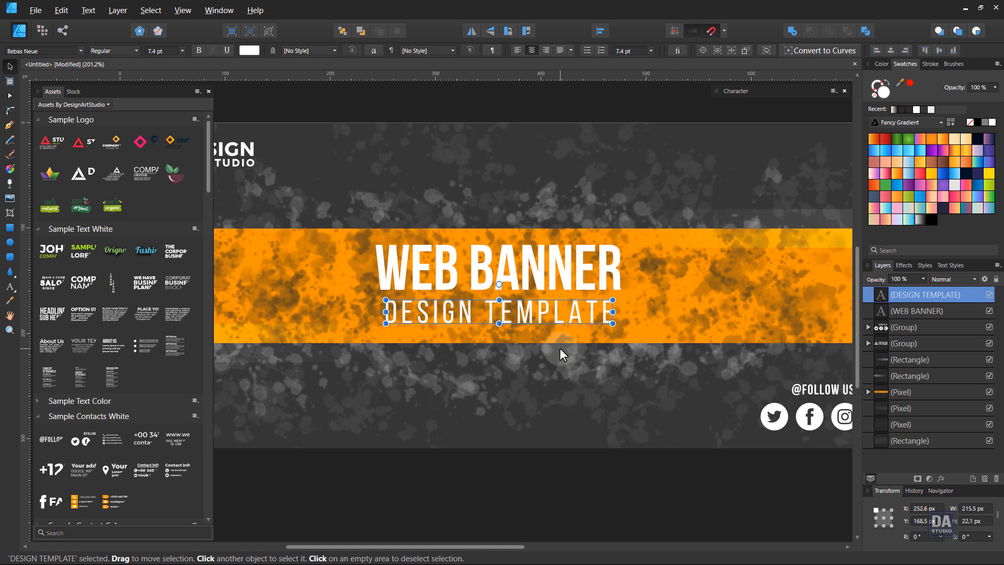
Step: Enlarge WEB BANNER to about 247 px wide, lower DESIGN TEMPLATE to leave a gap, and reposition both lines within the band
click(561, 284)
drag(621, 290, 580, 319)
shift+click(594, 316)
shift+click(577, 285)
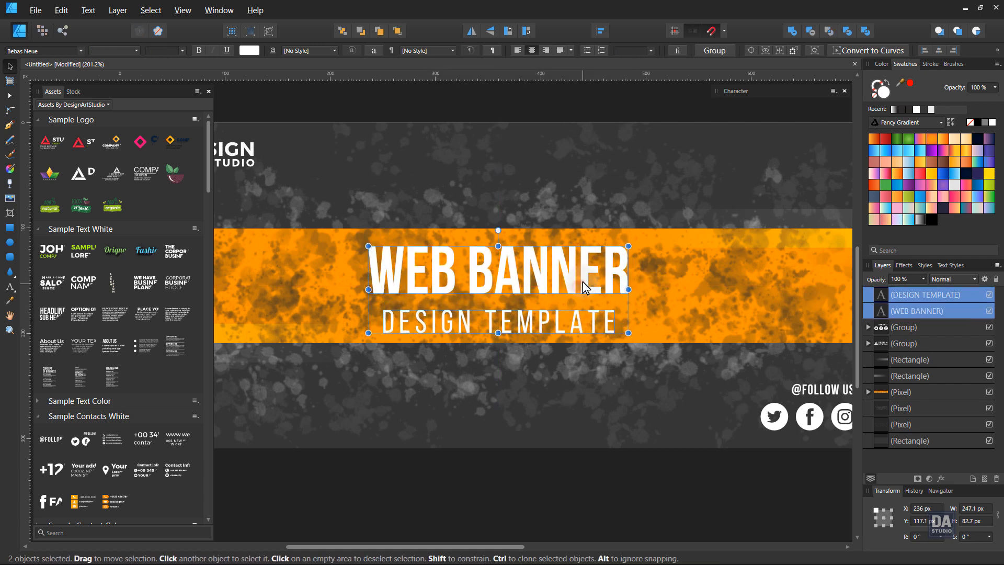
drag(581, 281, 578, 278)
Step: Draw a straight horizontal line about 242 px long between WEB BANNER and DESIGN TEMPLATE with the Pen tool
key(ctrl+space)
drag(480, 300, 571, 336)
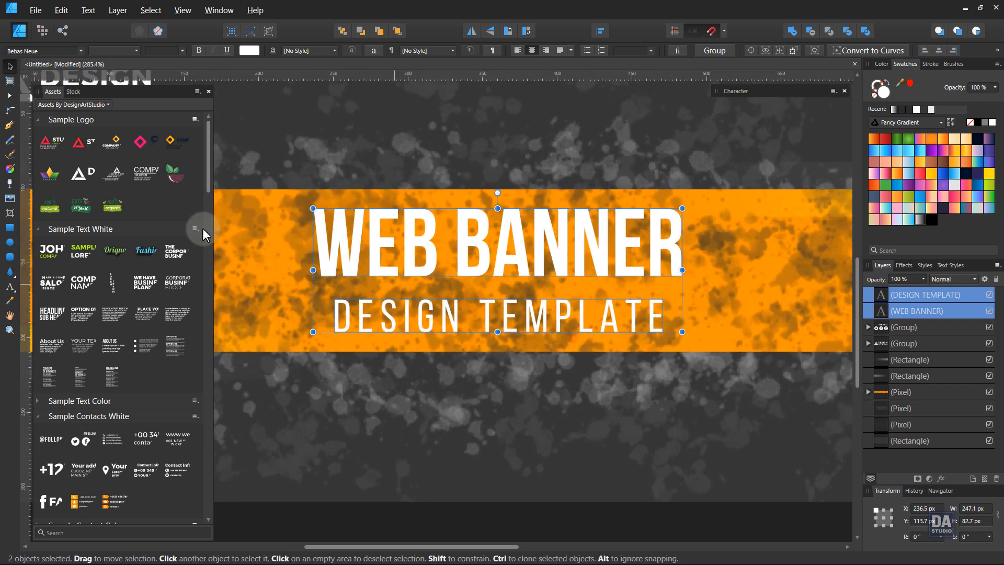
click(10, 124)
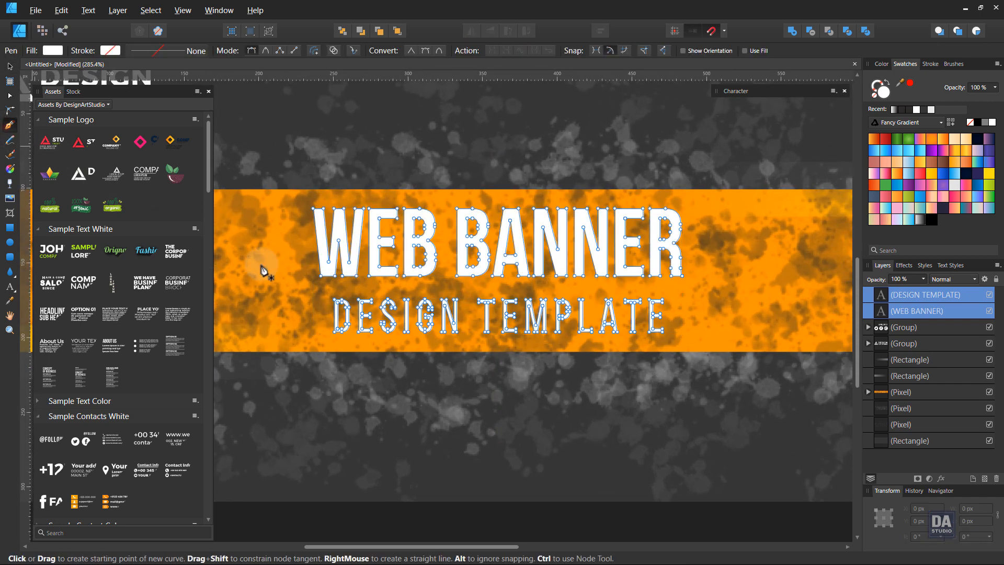
click(320, 291)
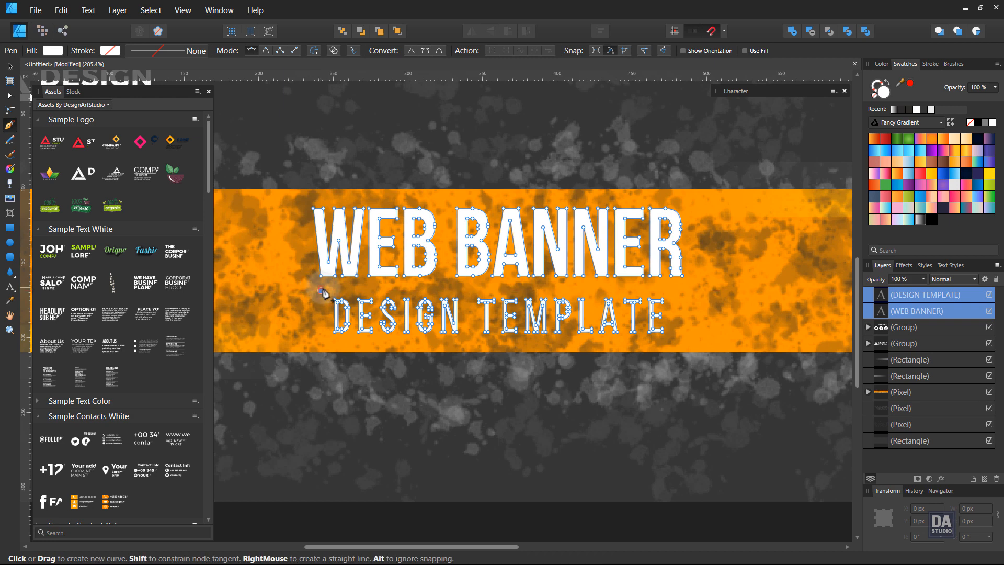
click(682, 290)
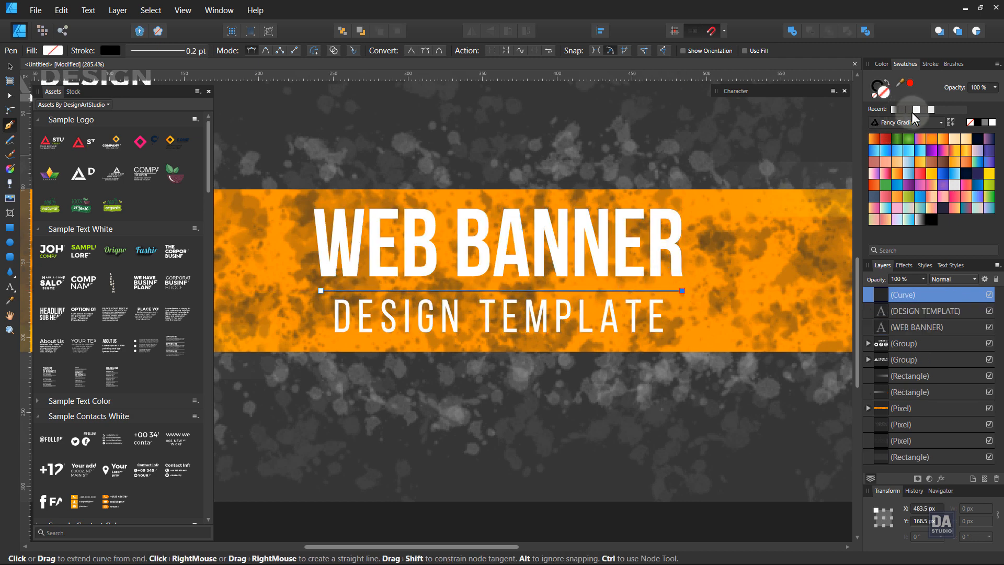
Step: Give the divider line a white stroke 1 pt wide
click(992, 122)
click(931, 66)
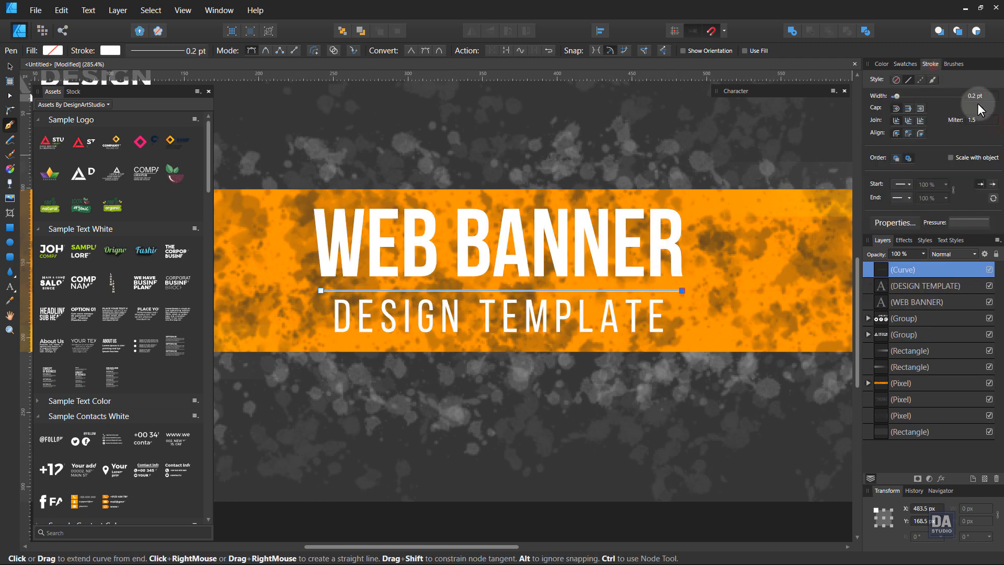
scroll(980, 96, up, 1)
key(v)
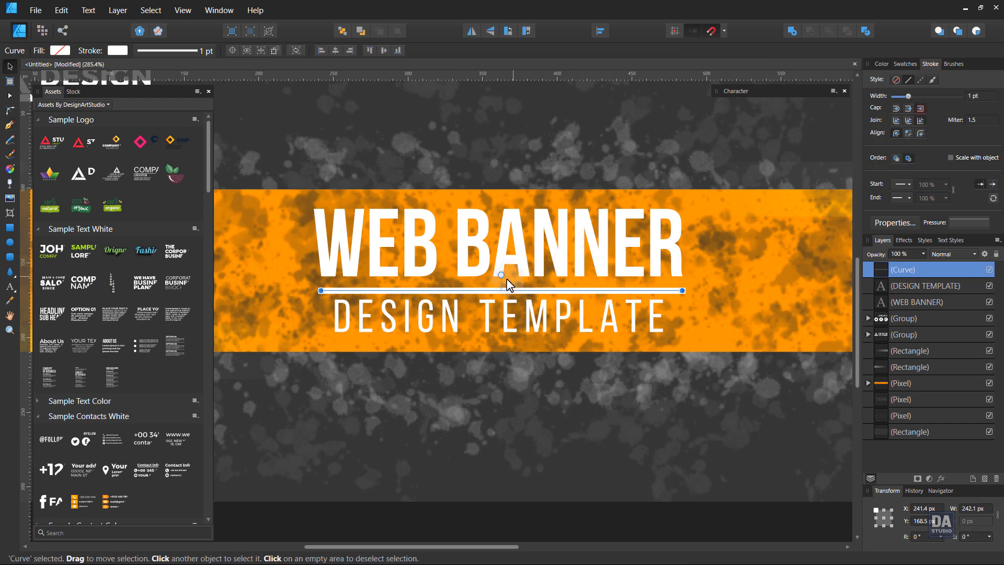
Step: Move the divider line slightly up between the two text lines and set its stroke width to 0.6 pt
scroll(494, 293, up, 2)
drag(501, 286, 500, 281)
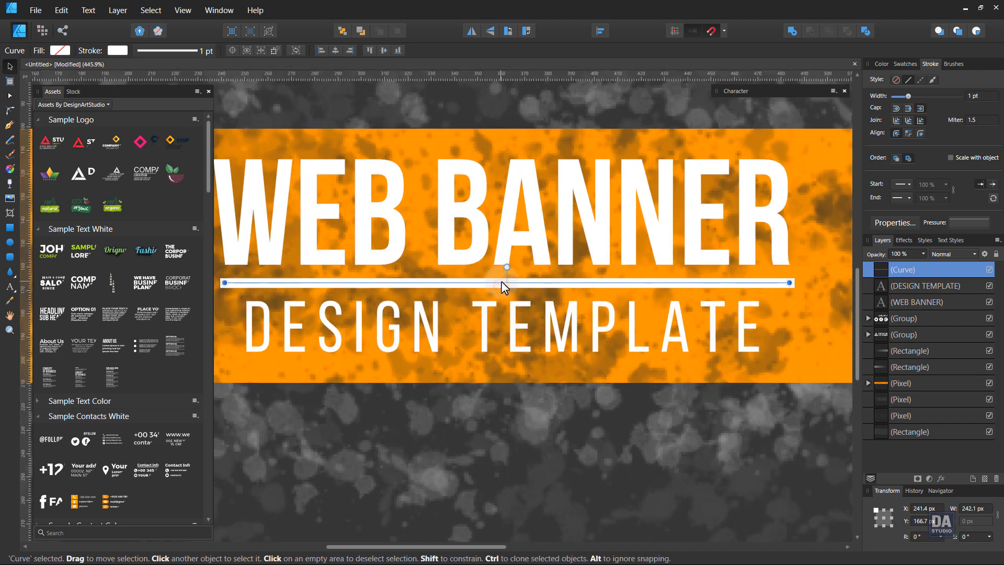
scroll(980, 97, down, 2)
scroll(573, 255, down, 5)
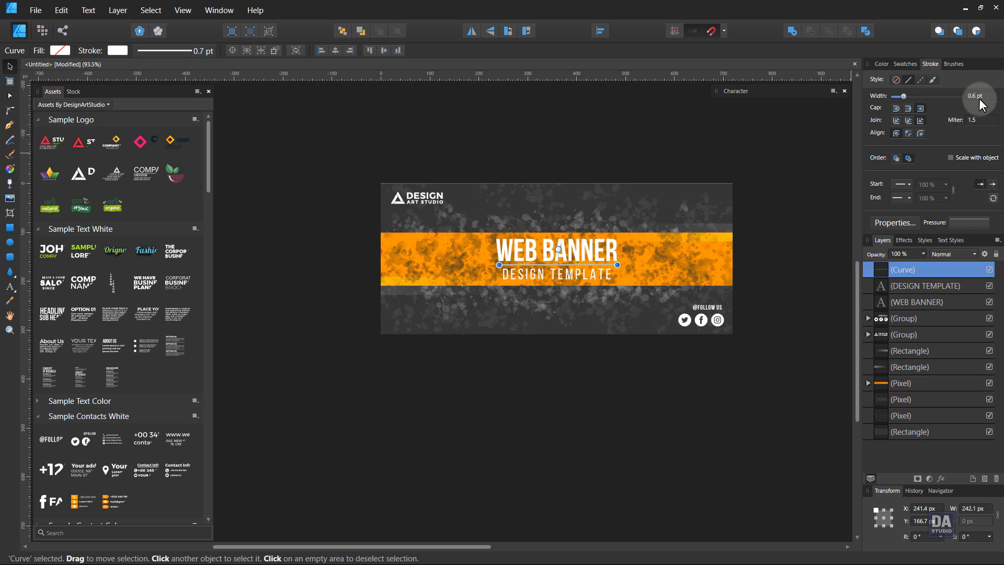
click(797, 248)
Step: Group WEB BANNER, the divider line and DESIGN TEMPLATE
scroll(591, 253, up, 4)
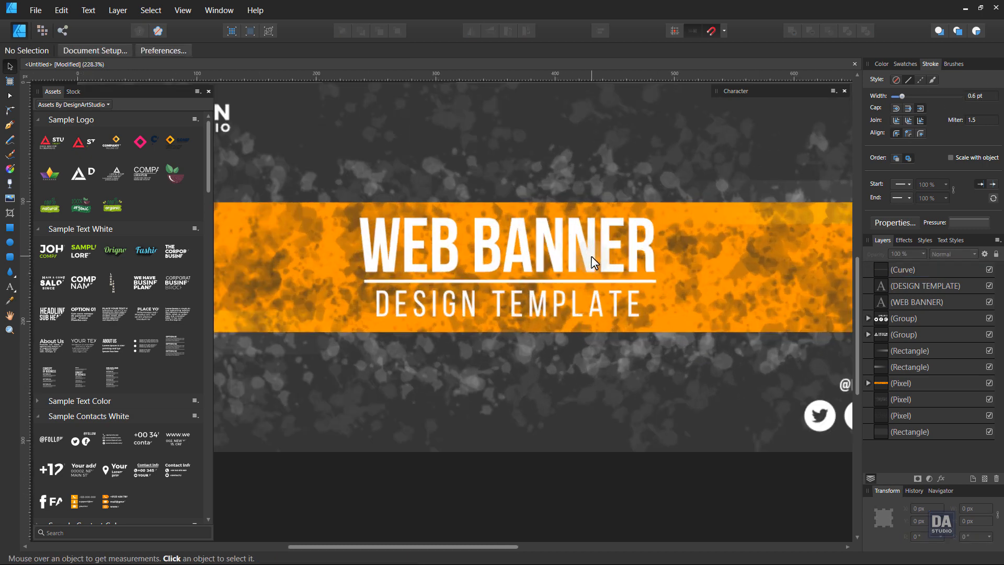
click(566, 308)
shift+click(573, 282)
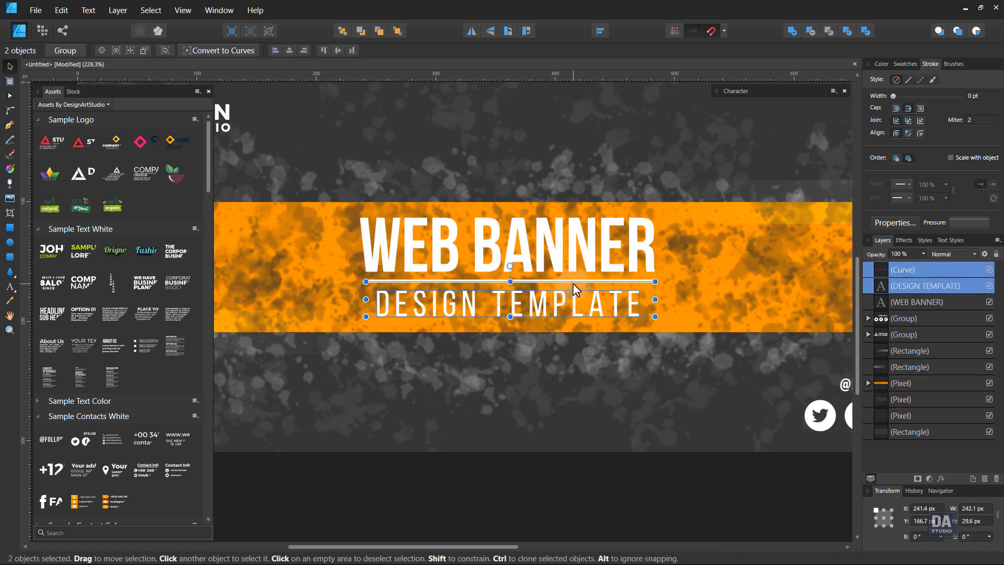
shift+click(580, 256)
right_click(583, 255)
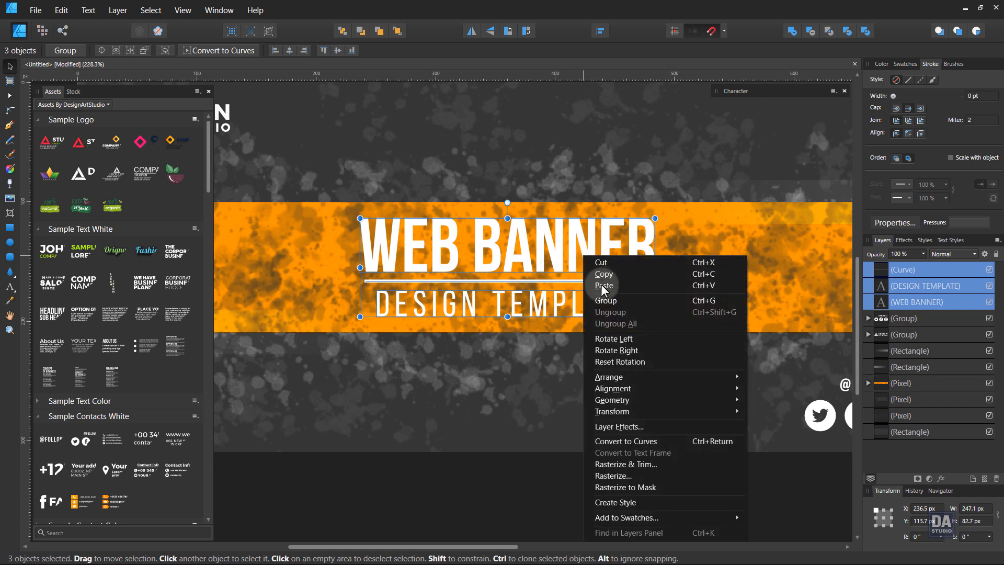
click(605, 300)
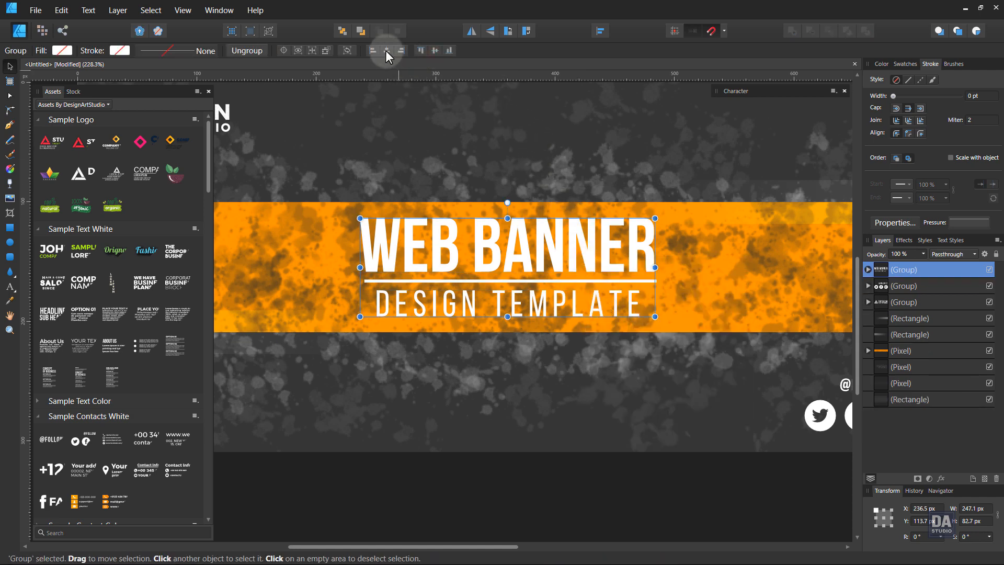
Step: Add a soft Outer Shadow layer effect to the headline group
click(941, 478)
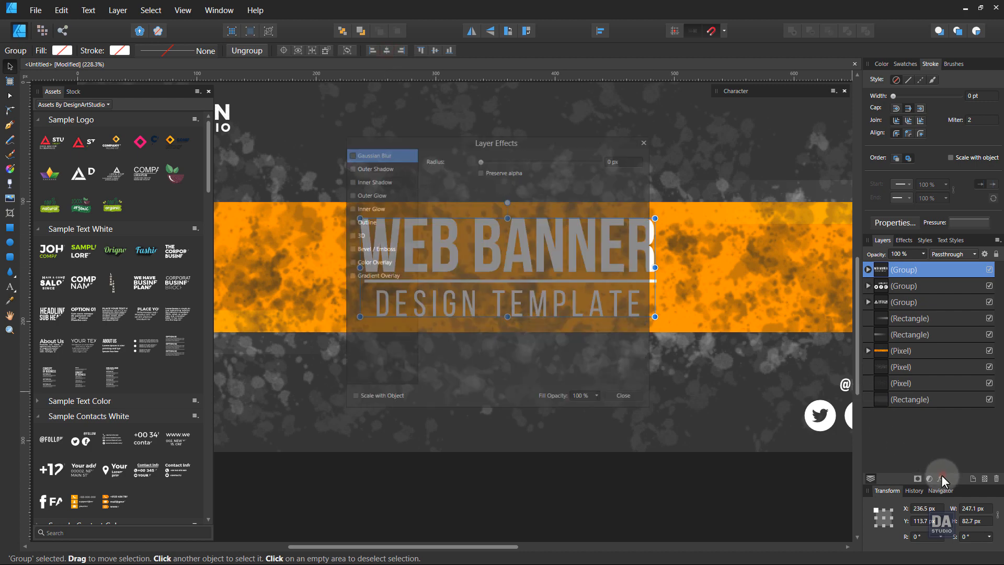
drag(457, 144, 835, 173)
drag(627, 257, 562, 261)
double_click(117, 93)
drag(567, 254, 605, 254)
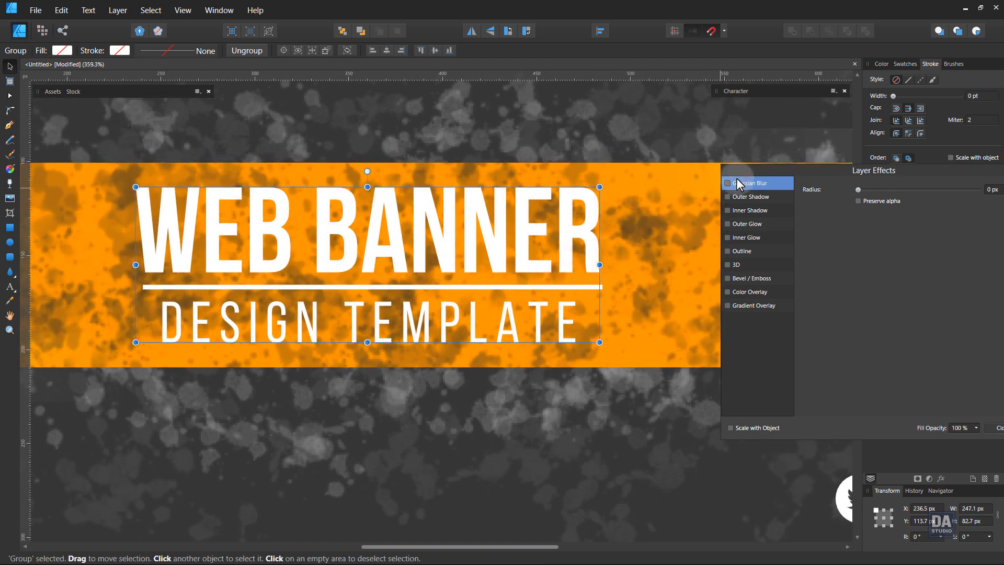
drag(737, 179, 683, 187)
click(681, 209)
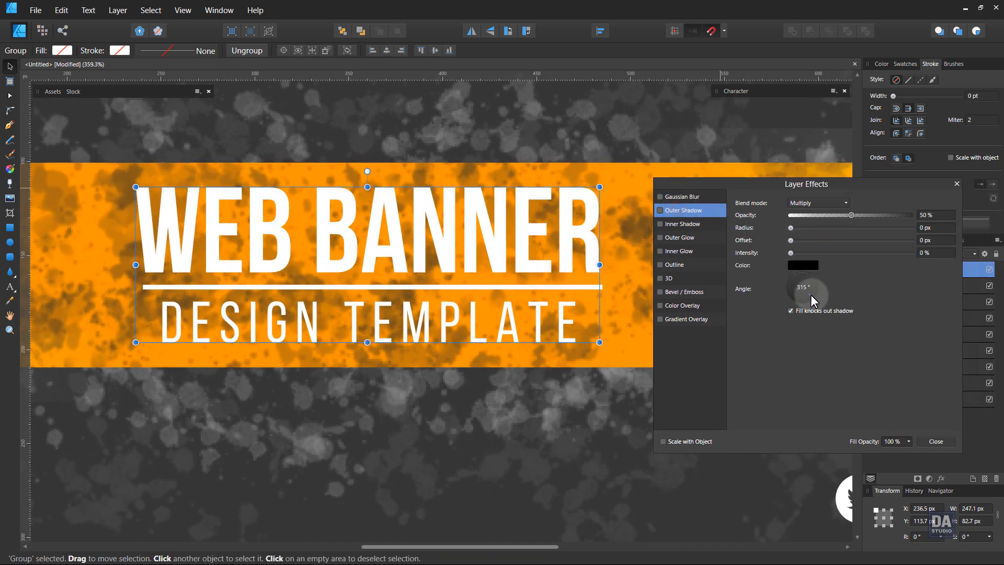
drag(792, 227, 831, 215)
click(924, 442)
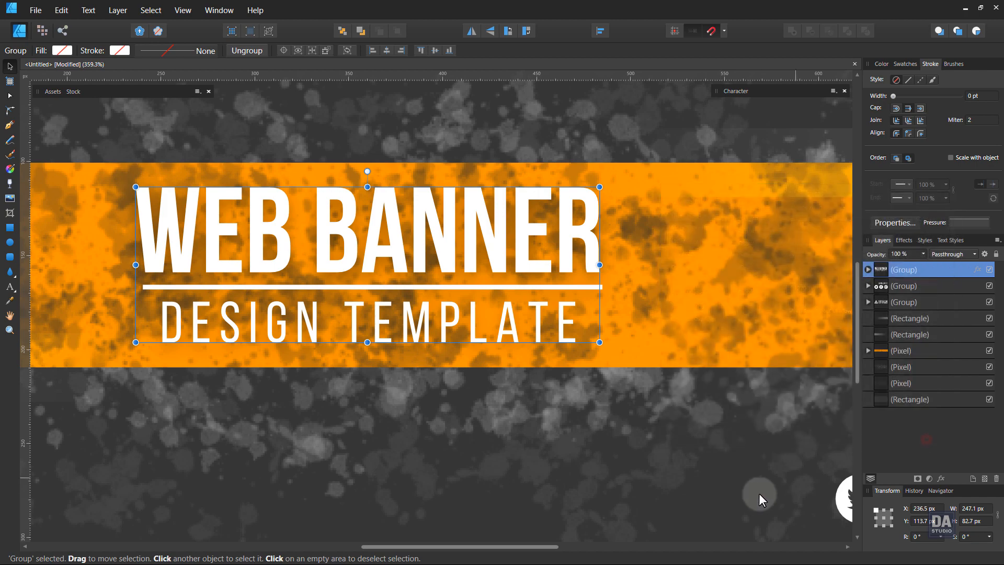
Step: Scale the headline group down to about 227 × 76 px, keeping it centred in the orange band
scroll(629, 428, down, 5)
click(738, 409)
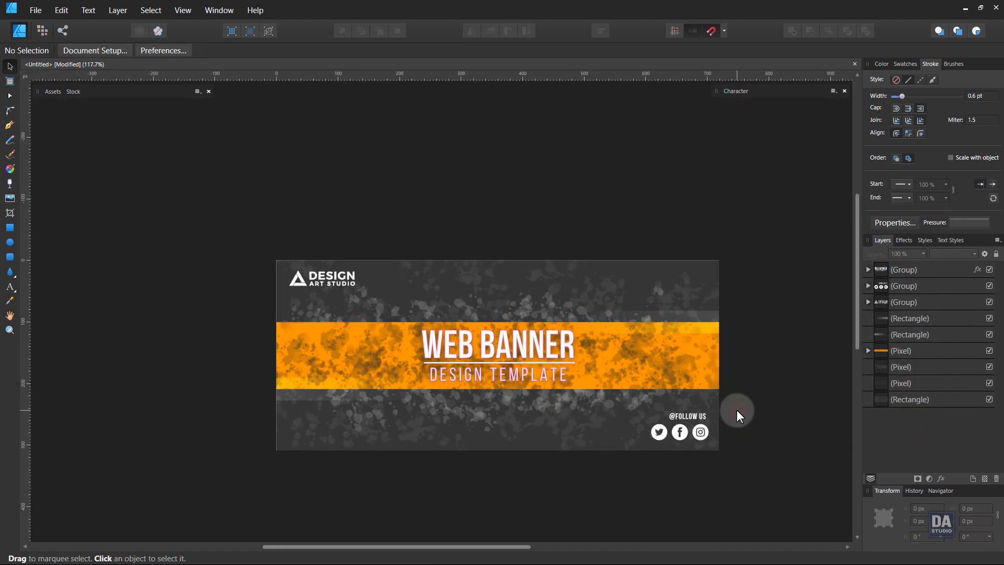
key(ctrl+0)
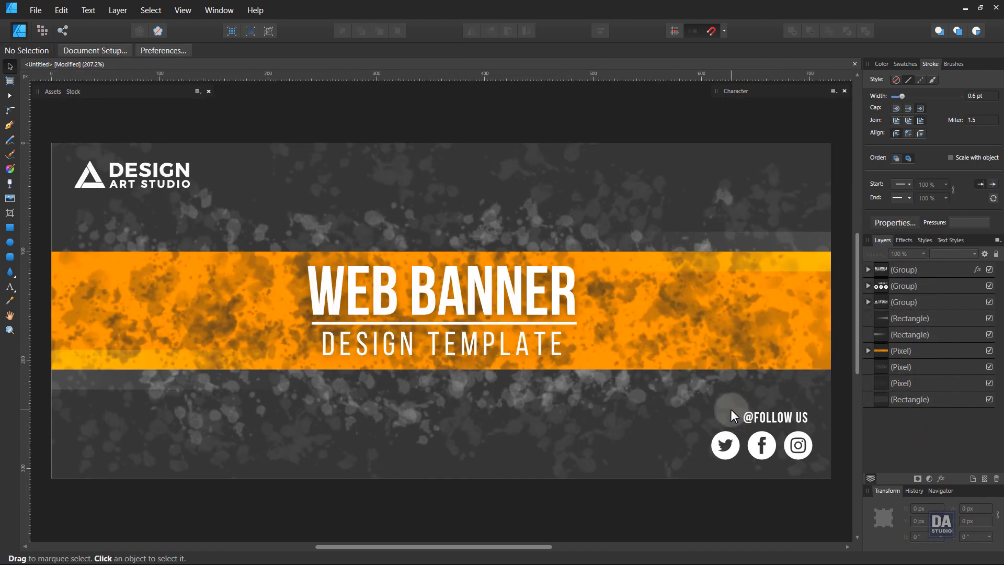
click(539, 336)
drag(576, 358, 565, 355)
click(647, 491)
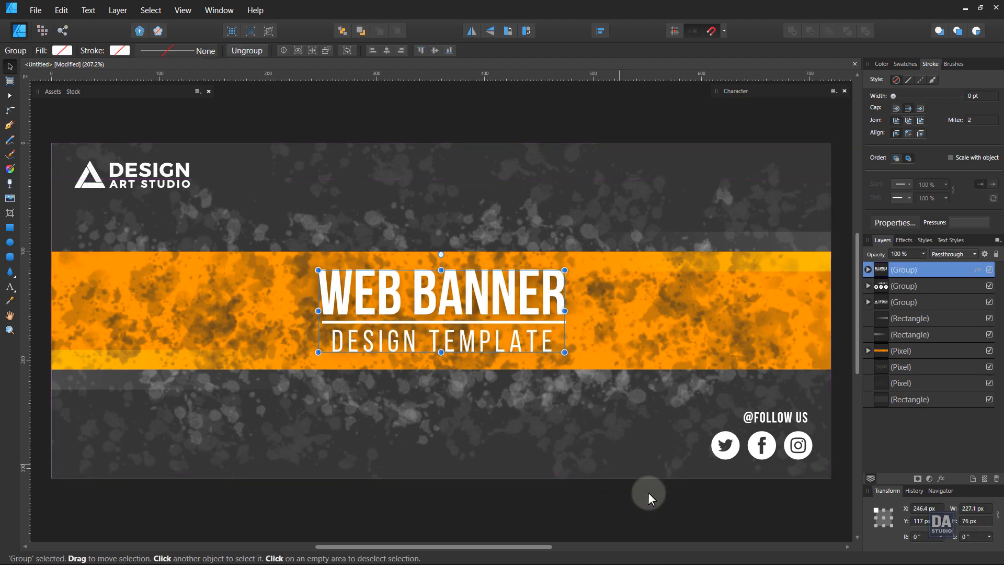